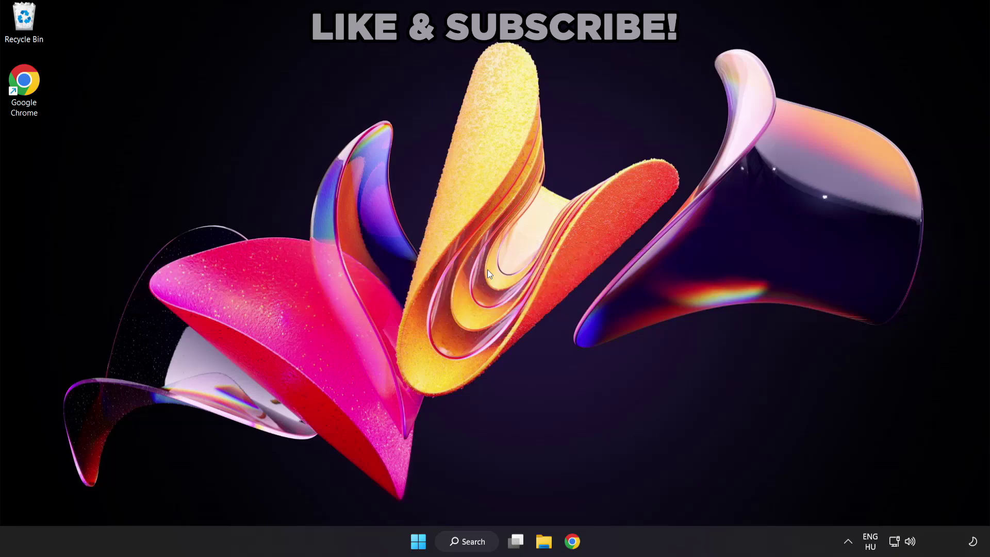
Step: Search Windows for "device manager"
{"action": "left_click", "coordinate": [479, 545]}
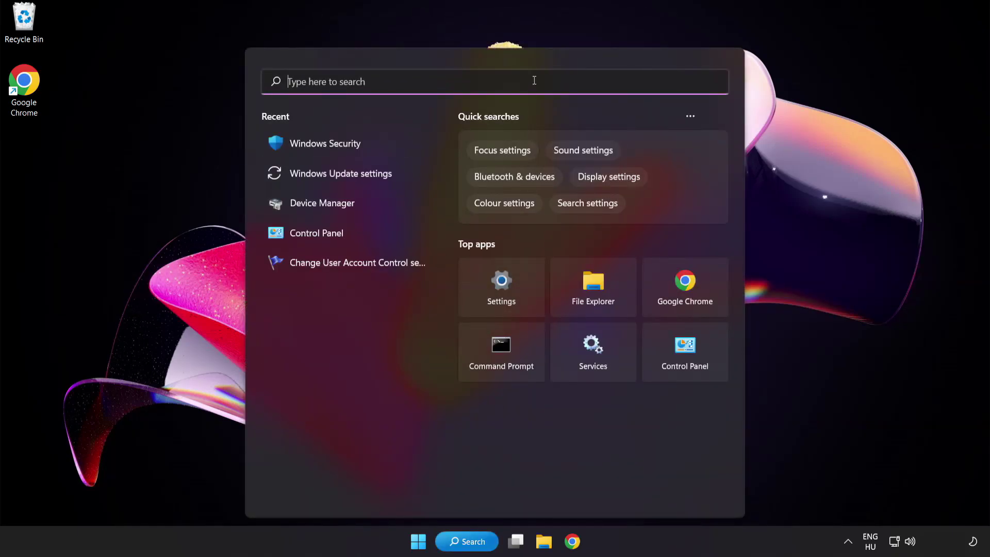
{"action": "type", "text": "device ma"}
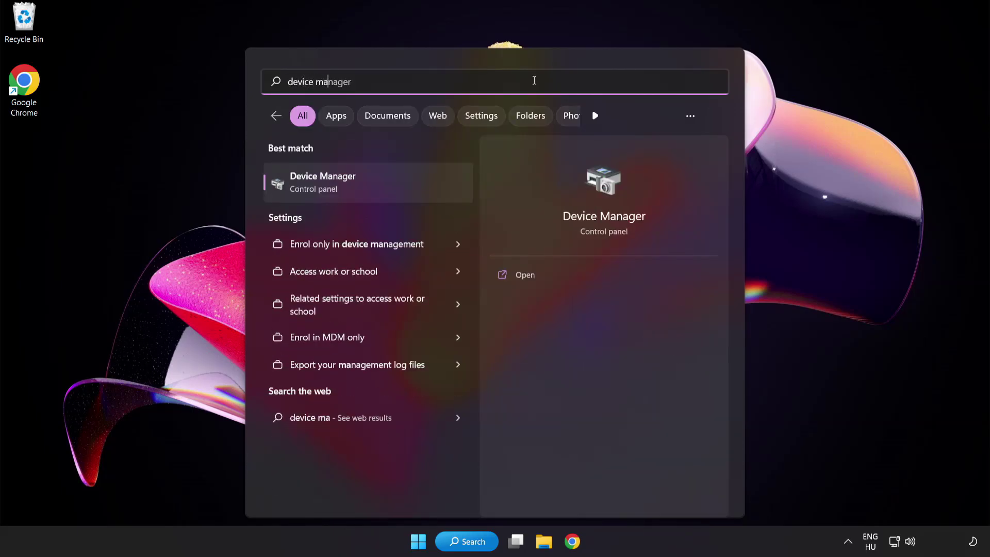
{"action": "type", "text": "nager"}
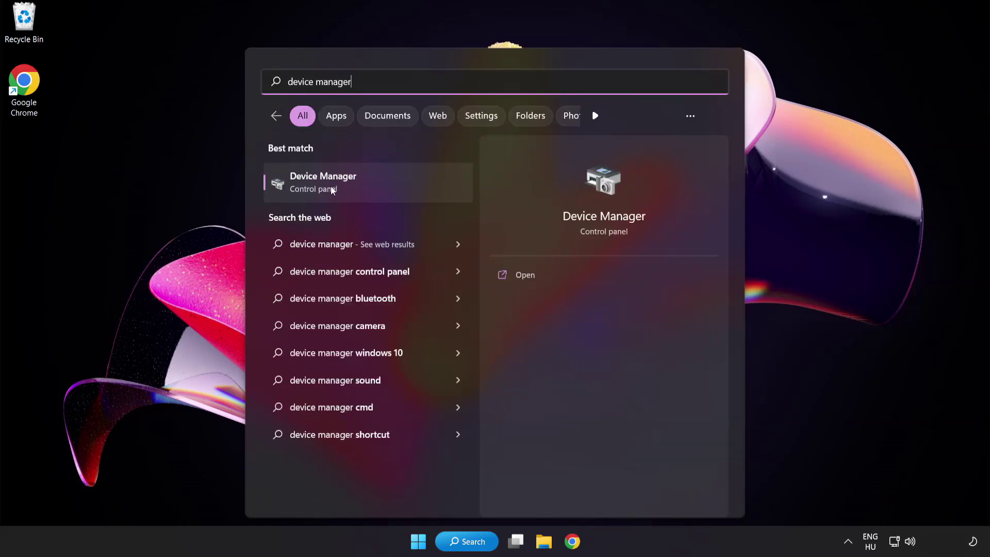
Step: Launch Device Manager, expand Display adapters and bring up the VMware SVGA 3D adapter's menu
{"action": "left_click", "coordinate": [396, 186]}
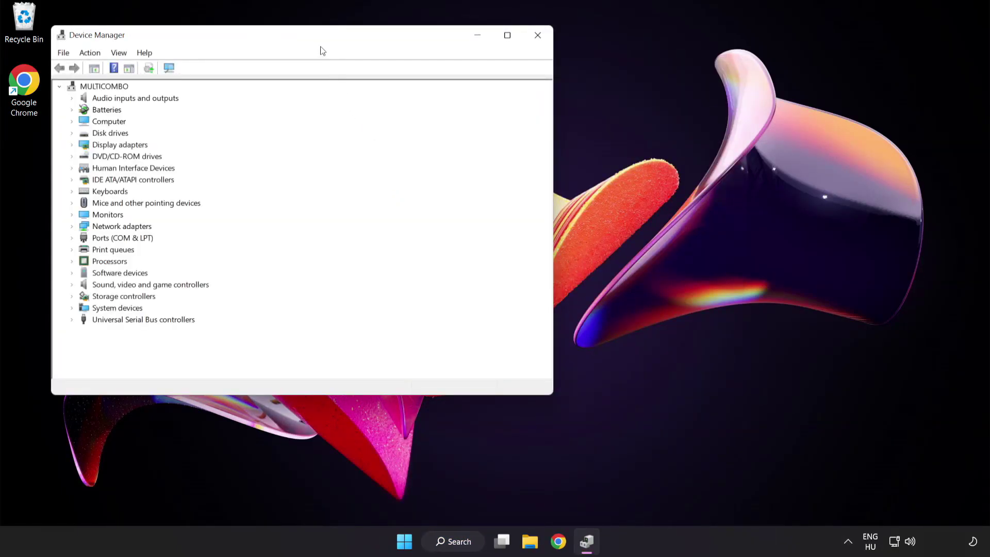
{"action": "left_click_drag", "start_coordinate": [321, 39], "coordinate": [485, 102]}
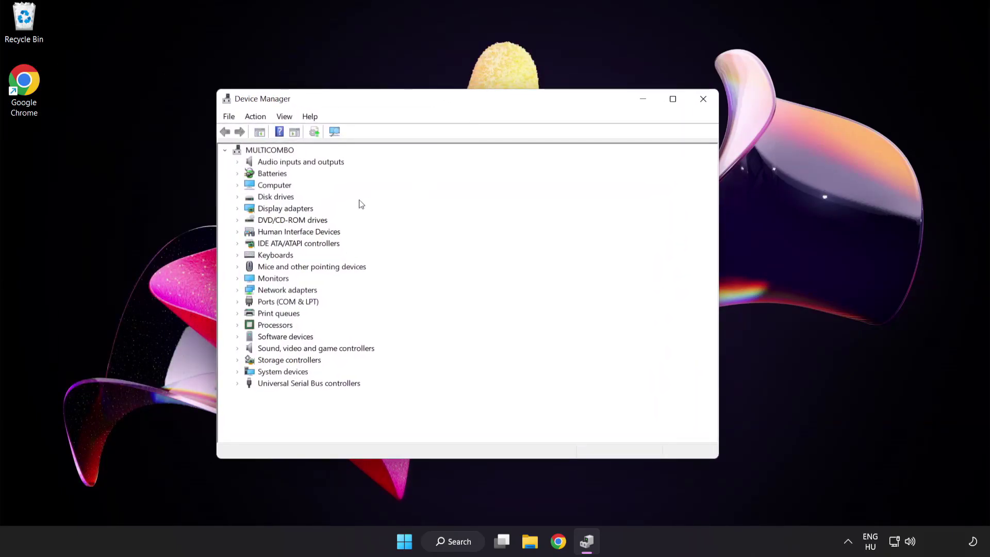
{"action": "left_click", "coordinate": [297, 210]}
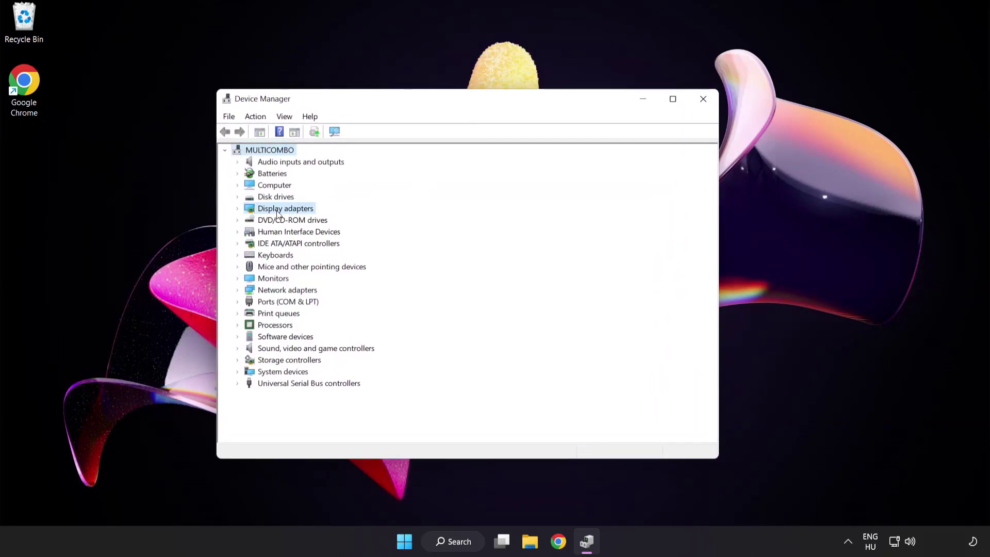
{"action": "left_click", "coordinate": [238, 209]}
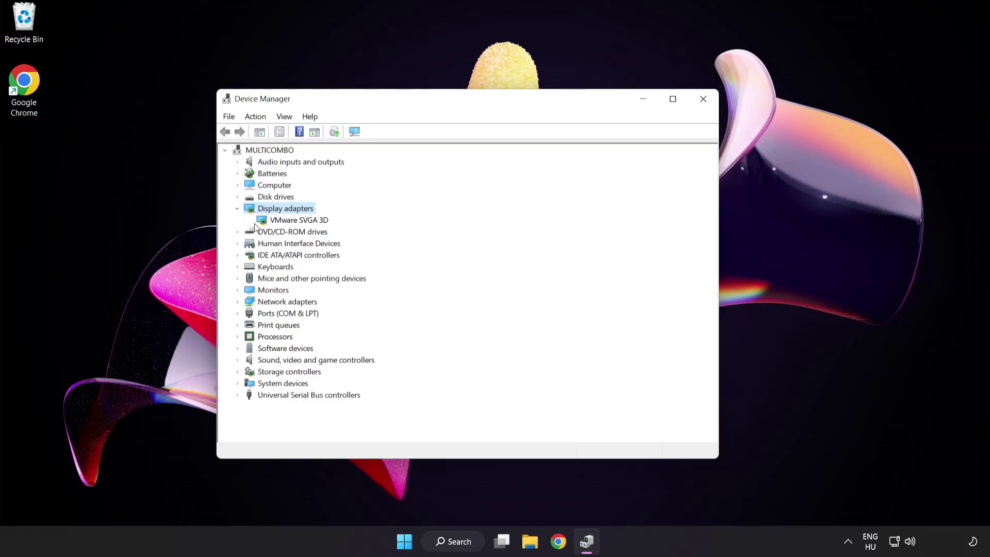
{"action": "left_click", "coordinate": [256, 223]}
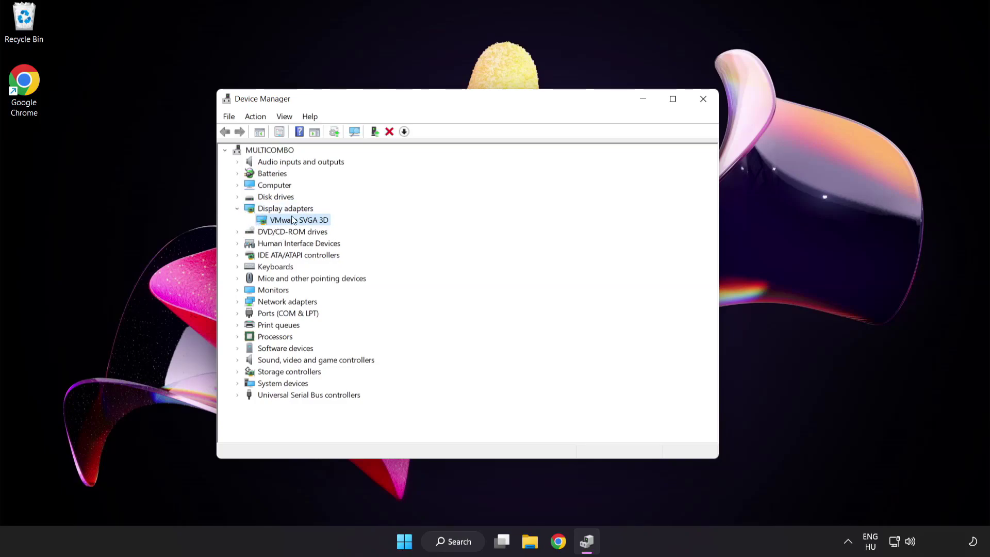
{"action": "right_click", "coordinate": [291, 222]}
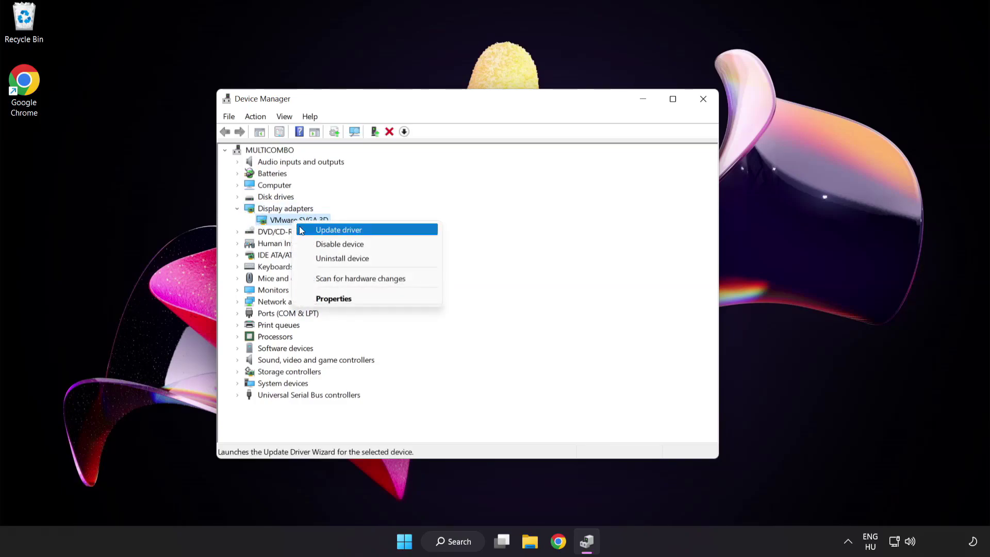
Step: Search automatically for a VMware SVGA 3D driver, confirm it's current, and close Device Manager
{"action": "left_click", "coordinate": [385, 232]}
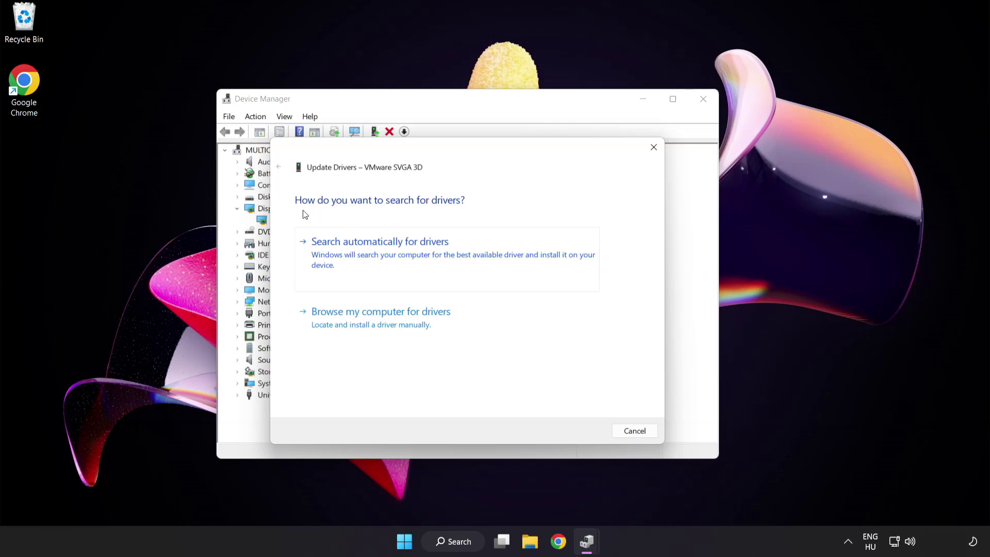
{"action": "left_click", "coordinate": [432, 256]}
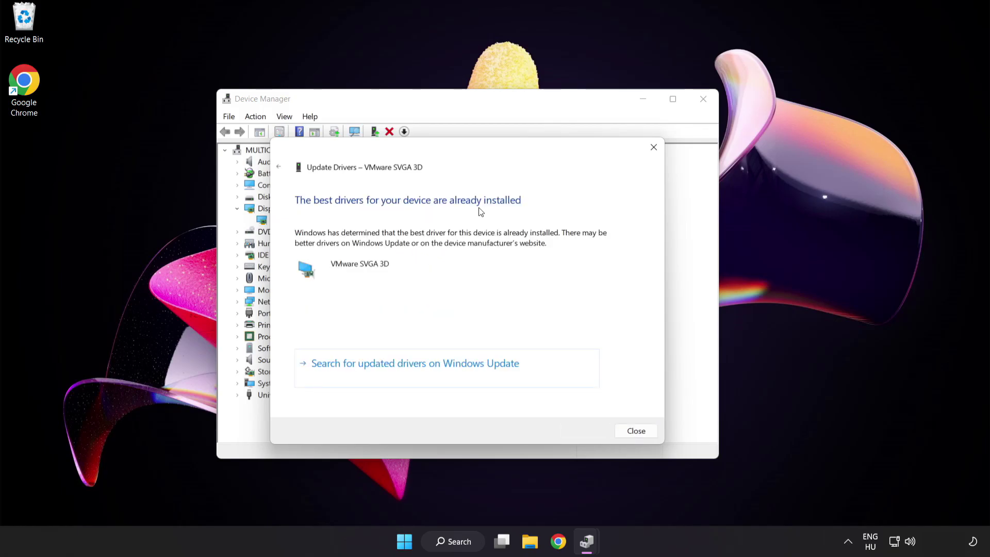
{"action": "left_click", "coordinate": [634, 434]}
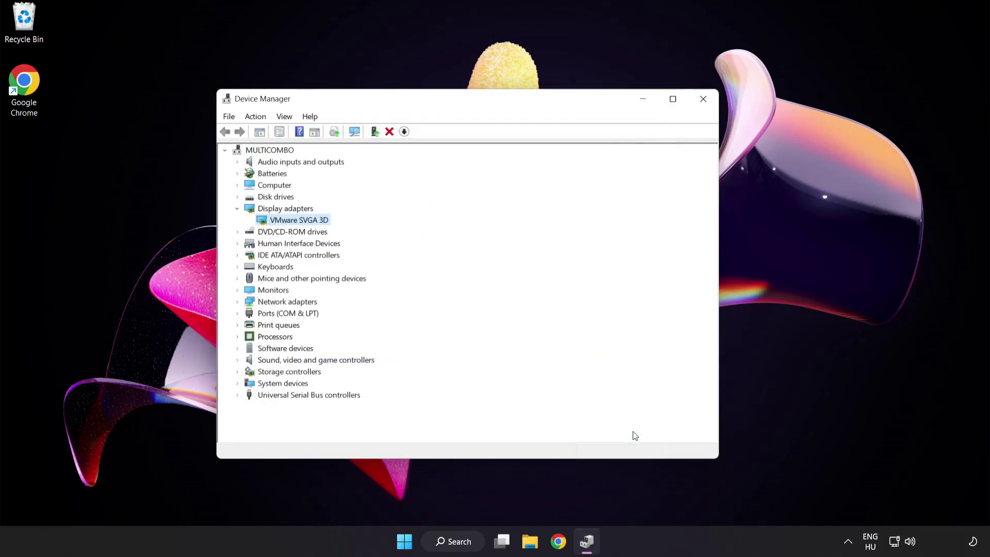
{"action": "left_click", "coordinate": [705, 99]}
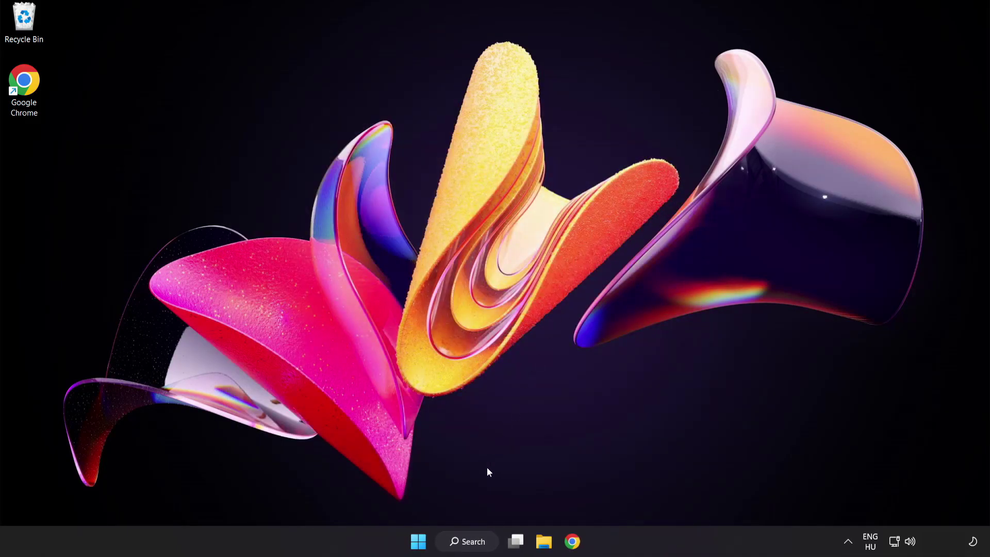
Step: Check for Windows updates in Windows Update settings, then close Settings
{"action": "left_click", "coordinate": [468, 542]}
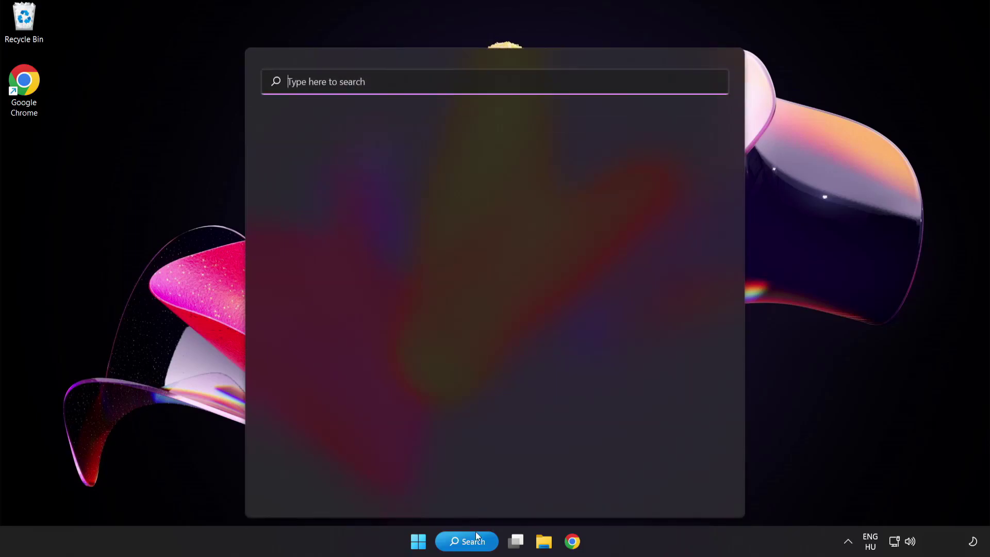
{"action": "type", "text": "update"}
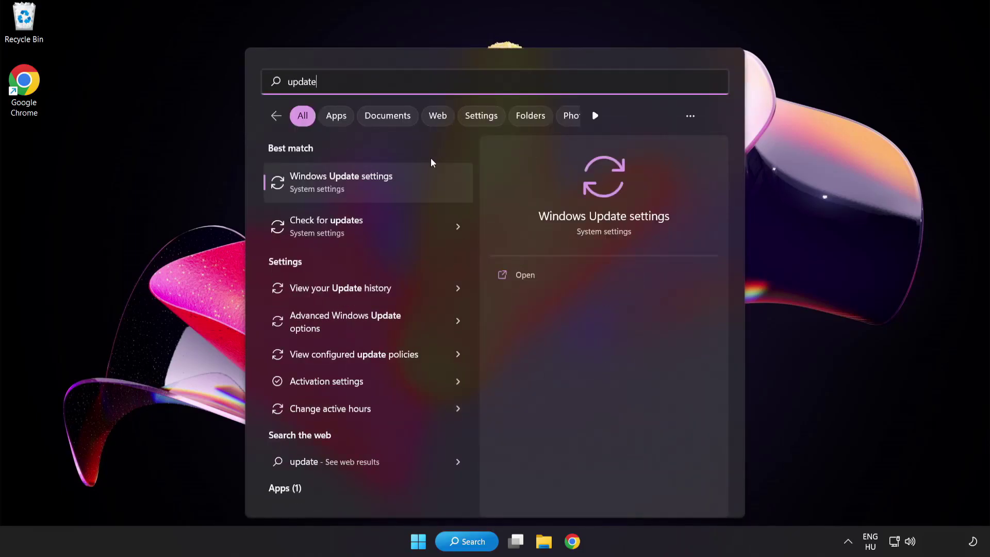
{"action": "left_click", "coordinate": [378, 187]}
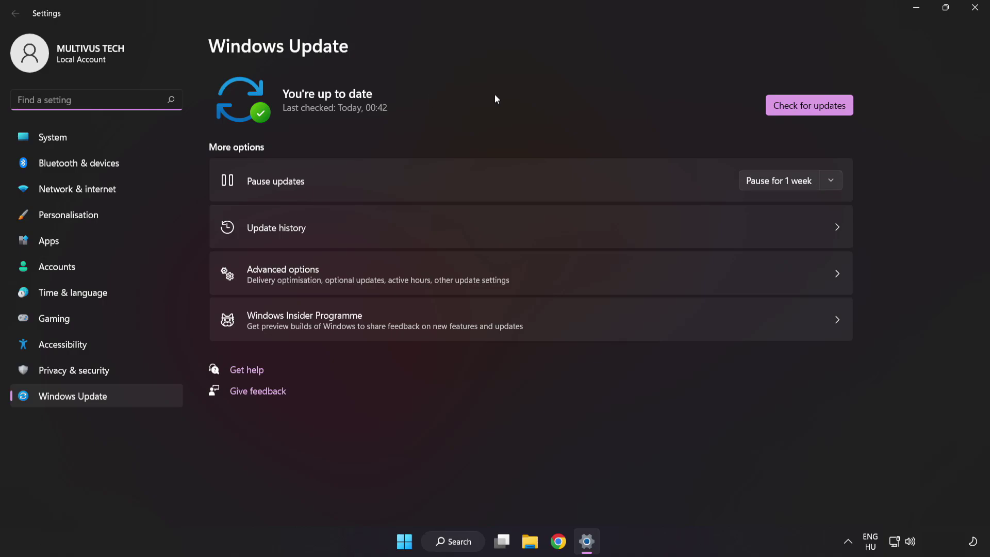
{"action": "left_click", "coordinate": [806, 111]}
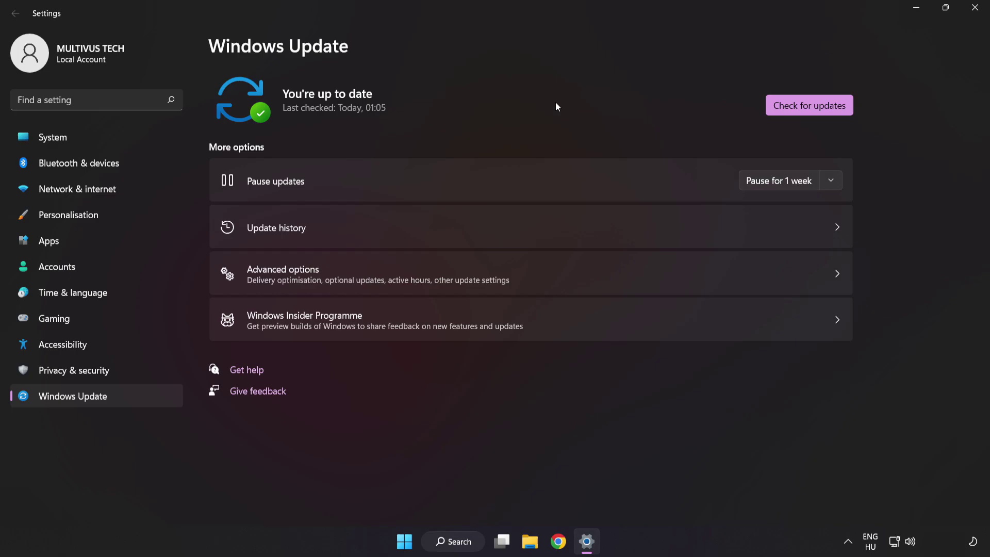
{"action": "left_click", "coordinate": [974, 8]}
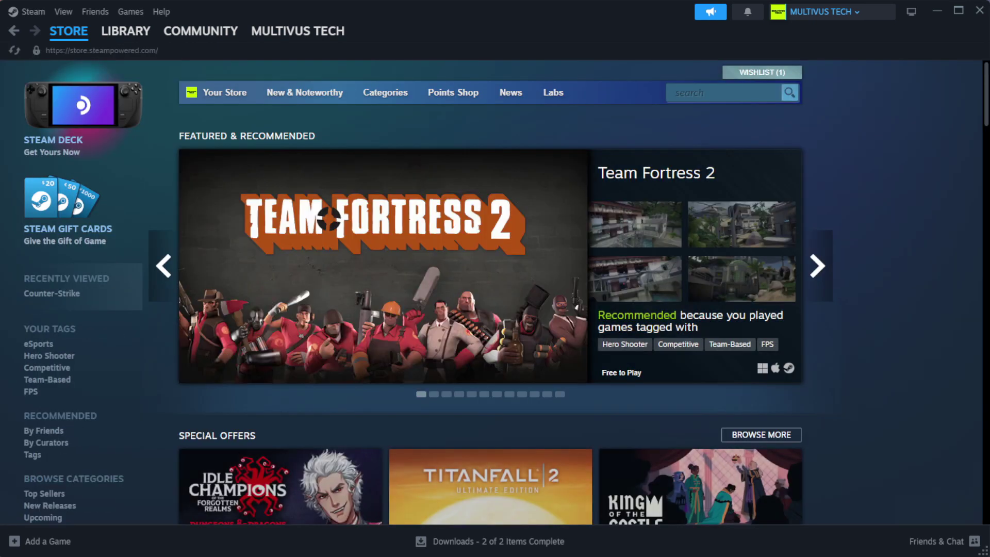
Step: Go to Steam's Library home and bring up options for YOUR NOT WORKING GAME
{"action": "mouse_move", "coordinate": [142, 37]}
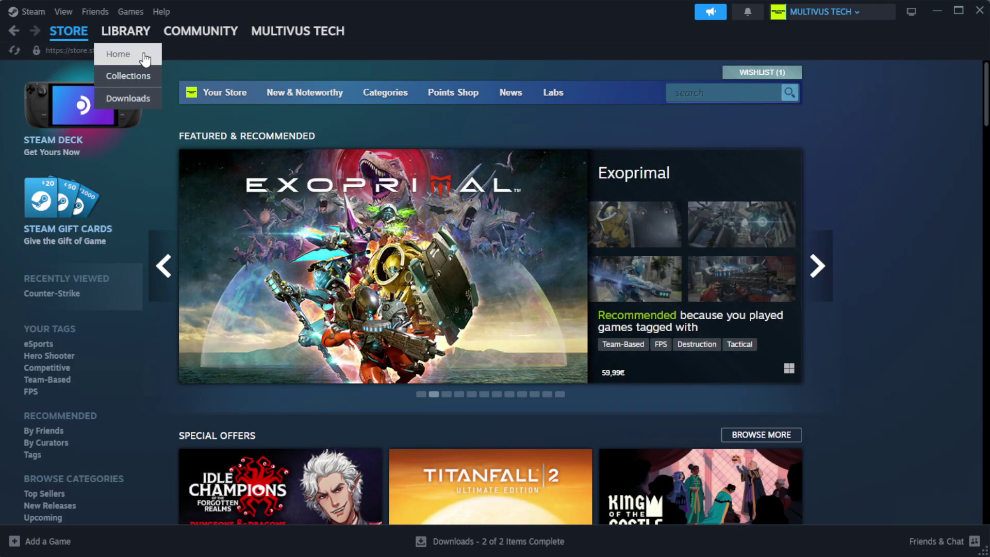
{"action": "left_click", "coordinate": [143, 55]}
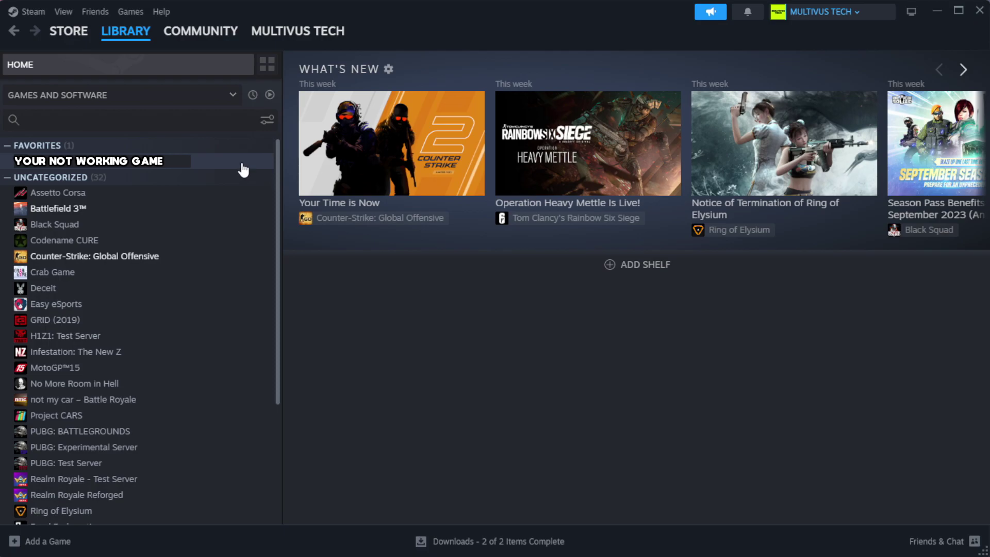
{"action": "right_click", "coordinate": [245, 168]}
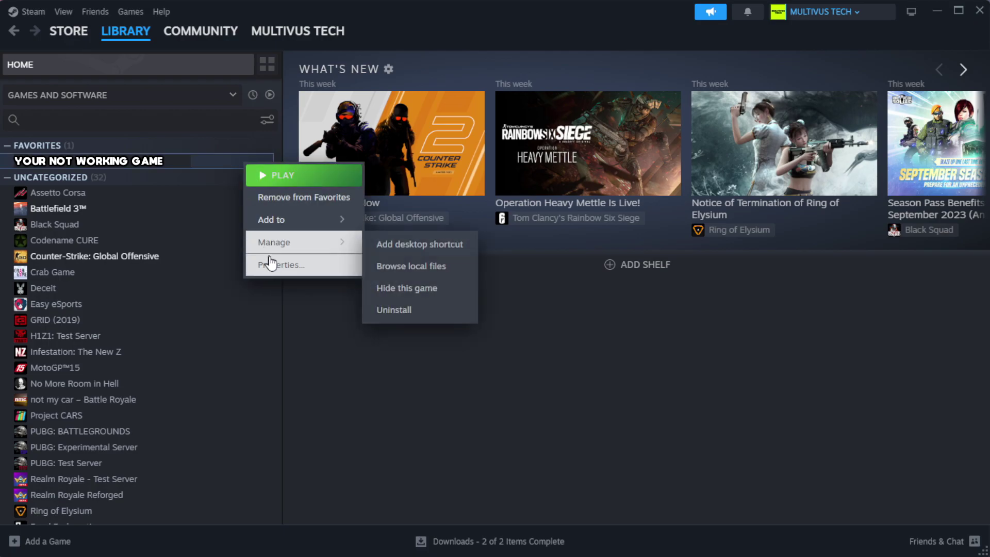
Step: Verify the integrity of the game's files from its Properties > Installed Files page
{"action": "left_click", "coordinate": [315, 270]}
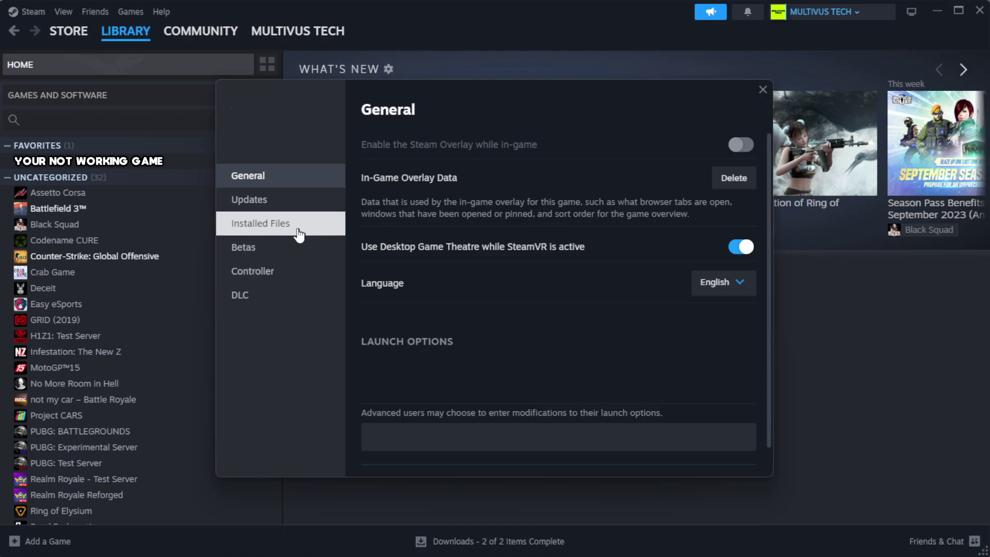
{"action": "left_click", "coordinate": [326, 235]}
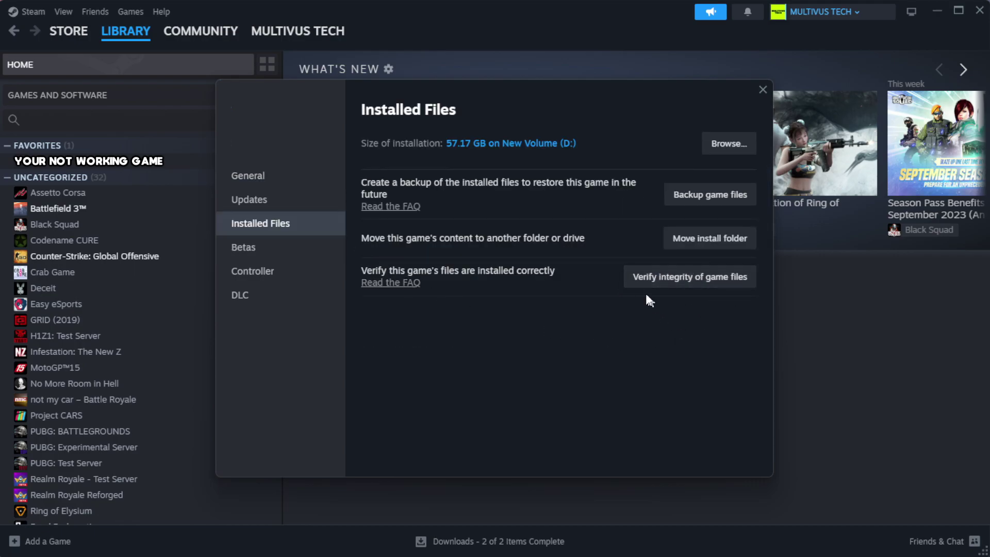
{"action": "left_click", "coordinate": [696, 281]}
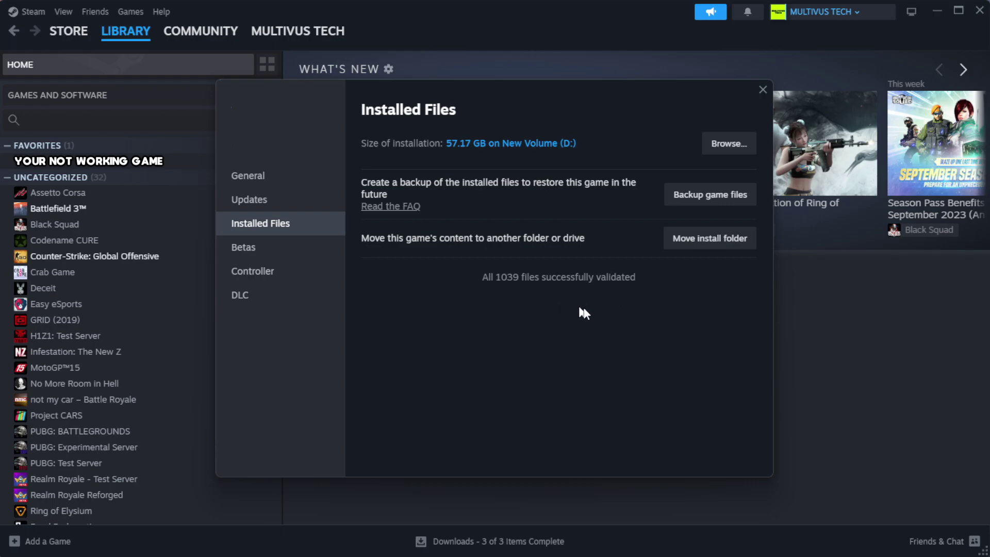
Step: Browse to the game's install folder and open the YOUR NOT WORKING GAME shortcut's Properties
{"action": "left_click", "coordinate": [728, 153]}
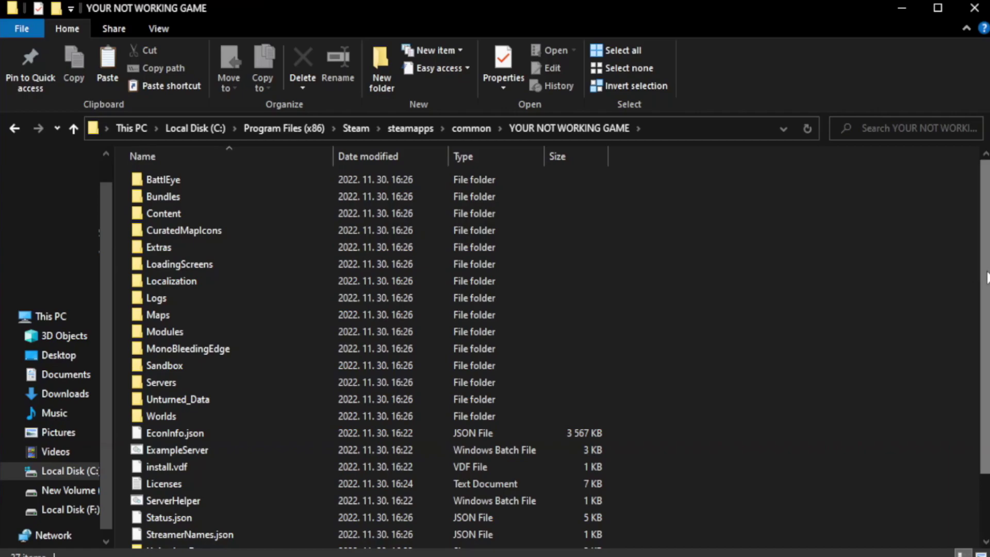
{"action": "scroll", "coordinate": [986, 367], "scroll_direction": "down", "scroll_amount": 2}
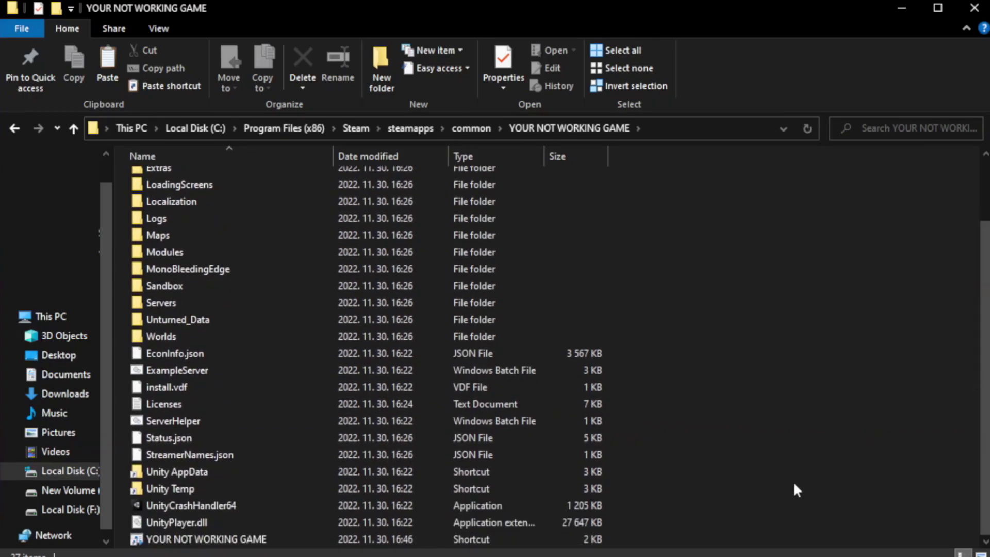
{"action": "left_click", "coordinate": [386, 545]}
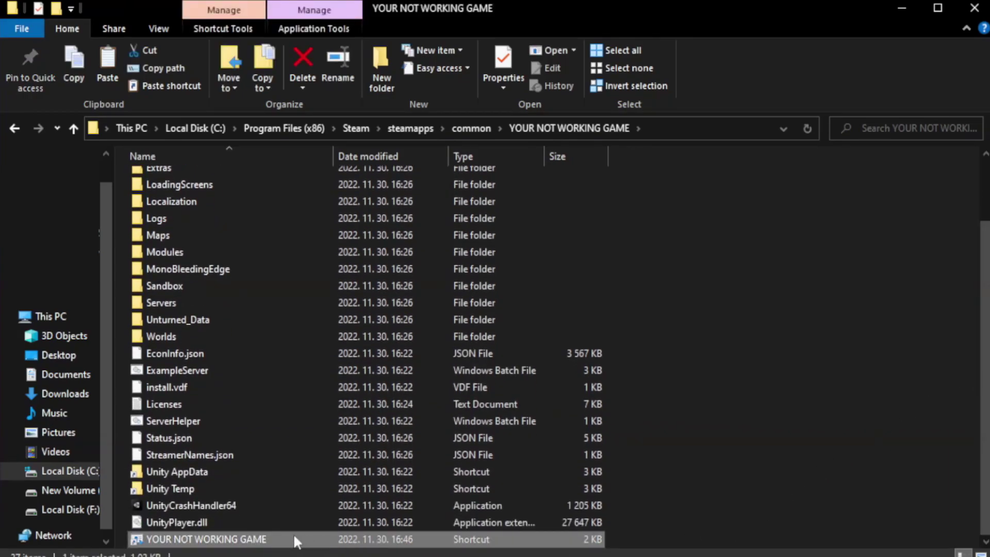
{"action": "right_click", "coordinate": [330, 536]}
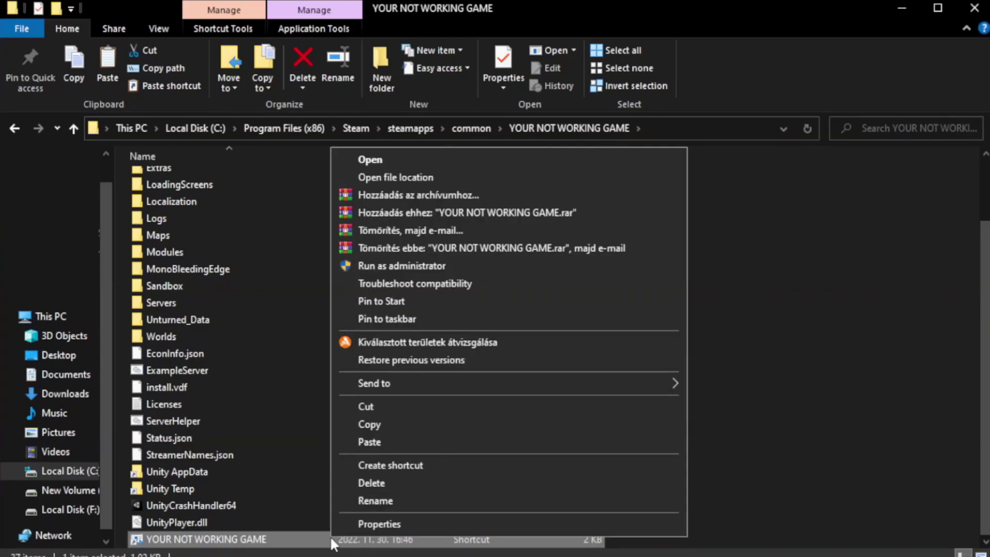
{"action": "left_click", "coordinate": [505, 525]}
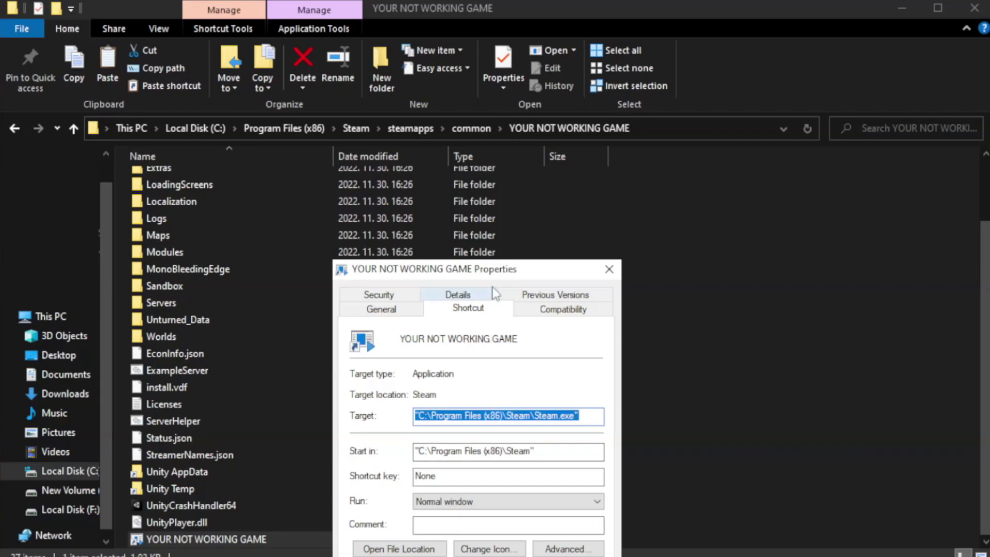
{"action": "left_click_drag", "start_coordinate": [499, 275], "coordinate": [498, 102]}
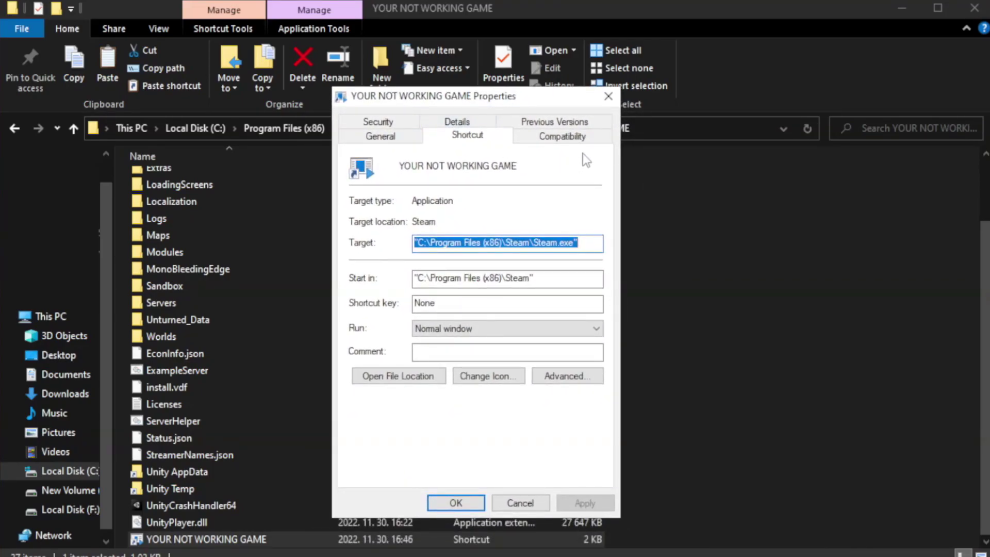
Step: Set the shortcut to Windows 8 compatibility mode, run as administrator, and apply
{"action": "left_click", "coordinate": [558, 138]}
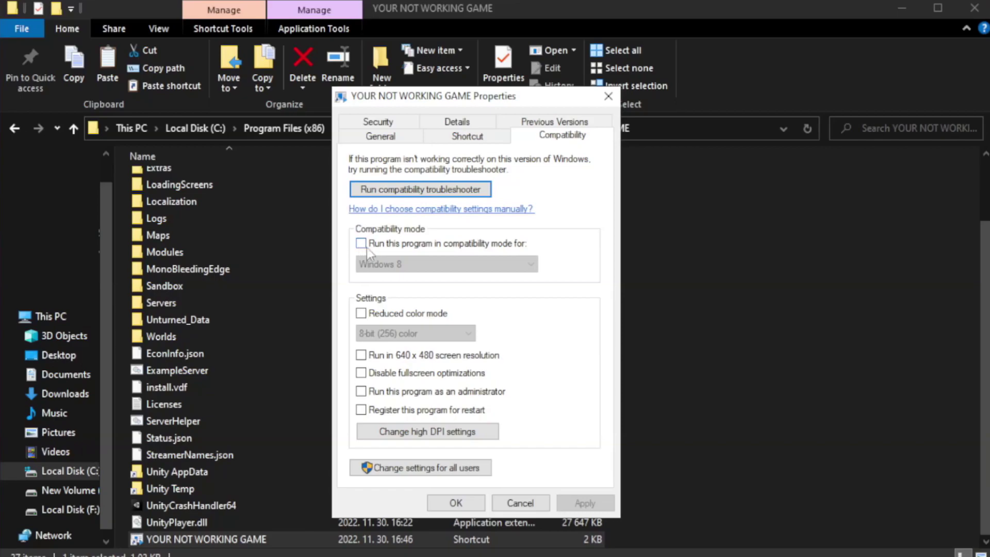
{"action": "left_click", "coordinate": [394, 249]}
{"action": "left_click", "coordinate": [419, 261]}
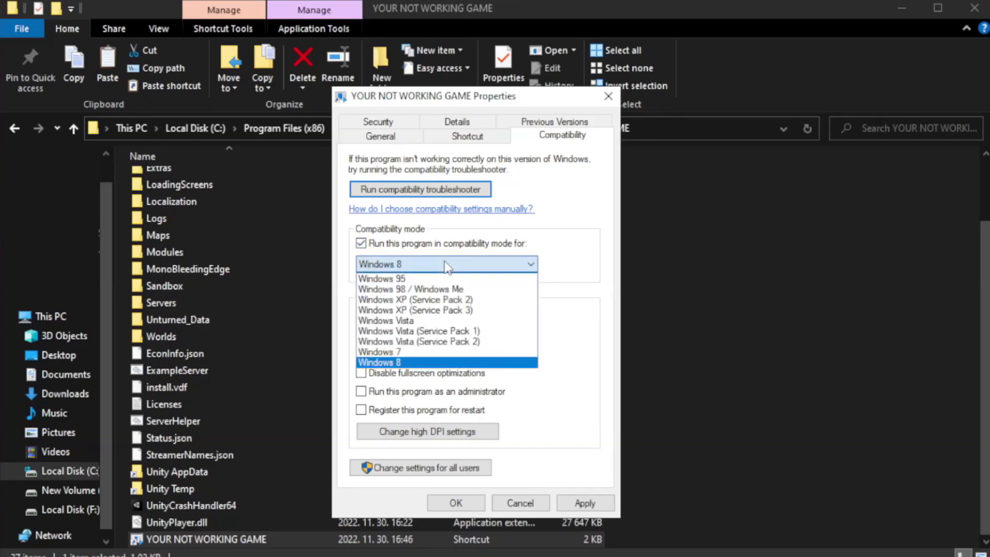
{"action": "left_click", "coordinate": [419, 362]}
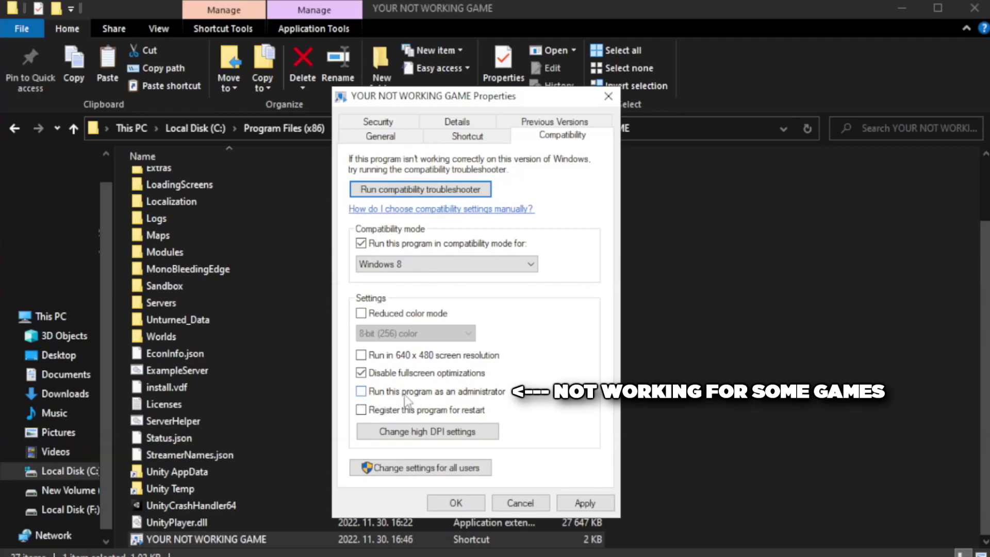
{"action": "left_click", "coordinate": [389, 399]}
{"action": "left_click", "coordinate": [584, 506]}
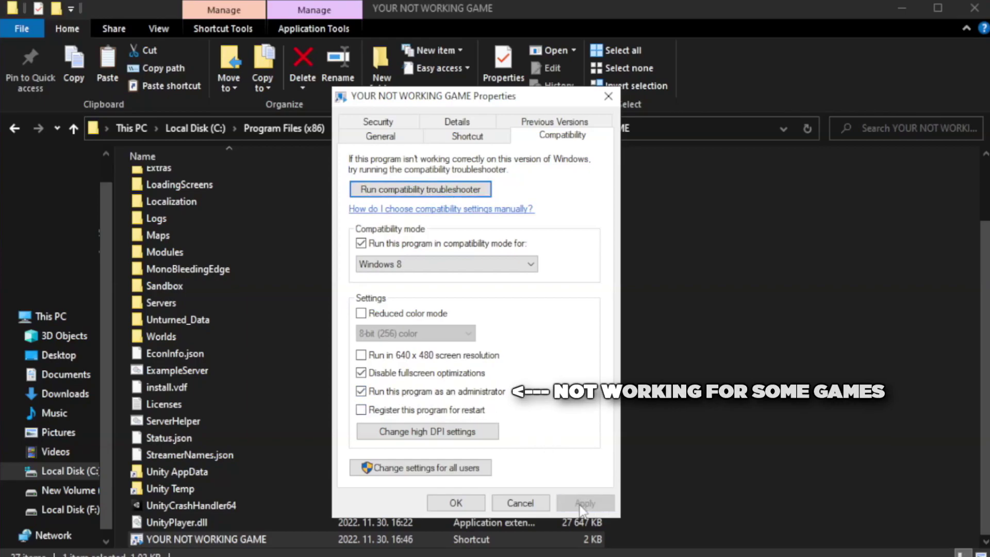
{"action": "left_click", "coordinate": [454, 505]}
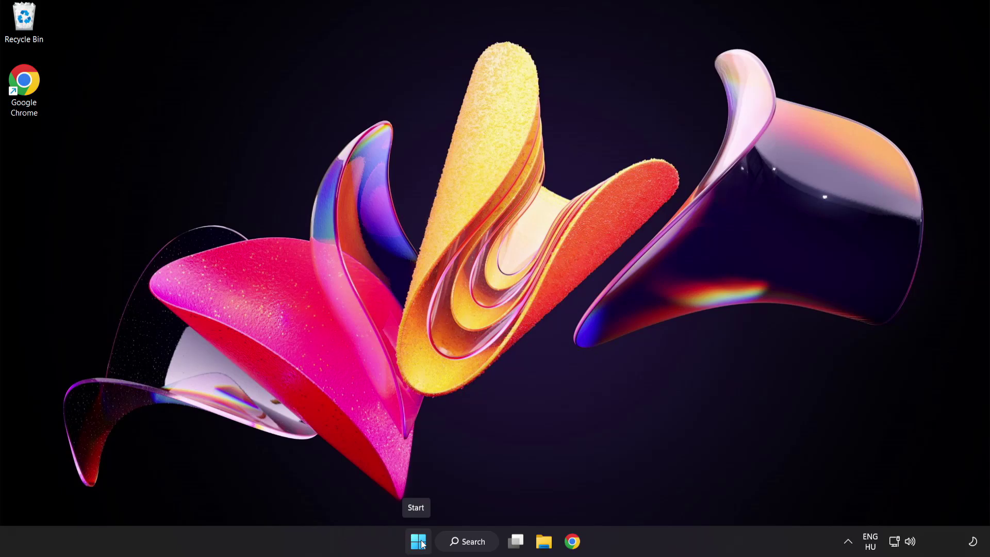
Step: Launch Task Manager from the Start button's quick menu
{"action": "right_click", "coordinate": [423, 544]}
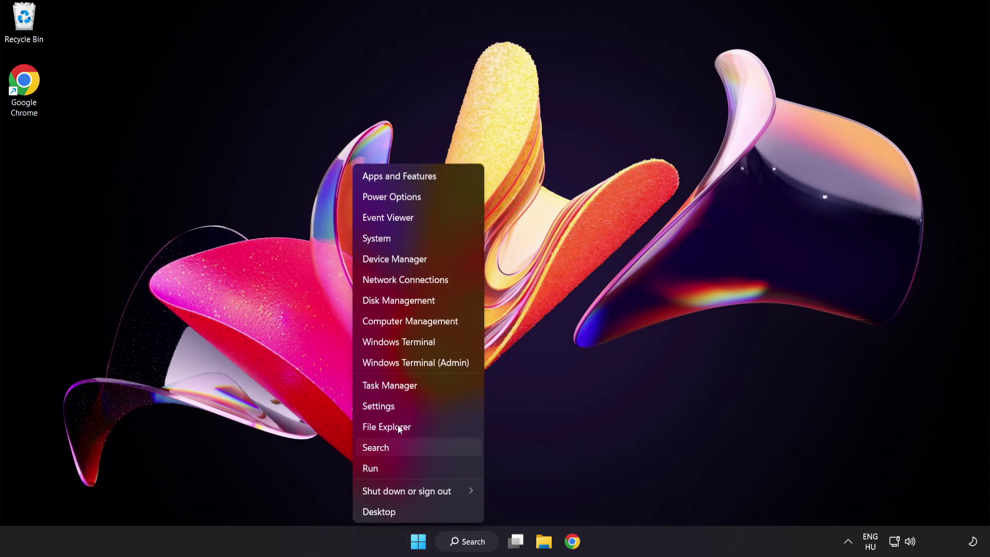
{"action": "left_click", "coordinate": [428, 385]}
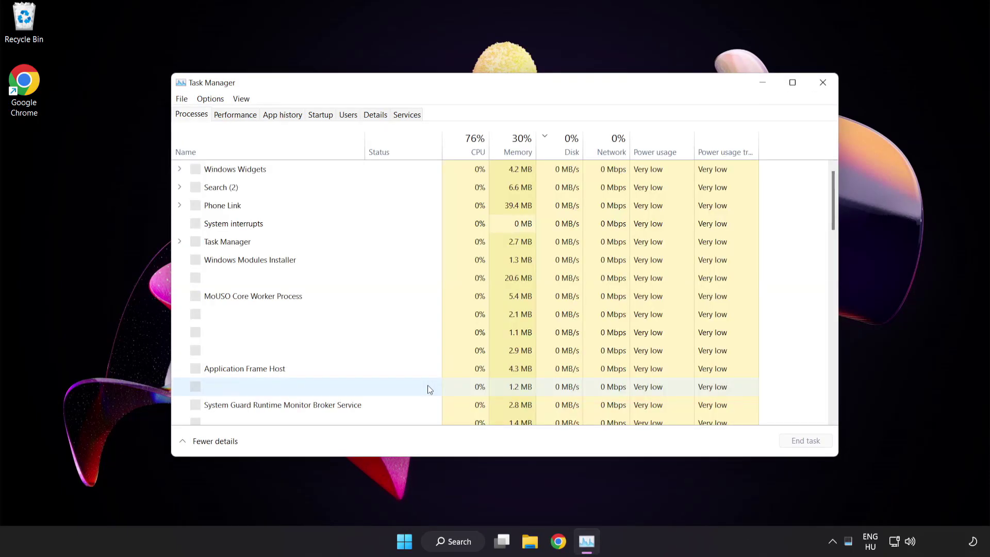
Step: Disable Cortana, Phone Link, Terminal and Windows Security notification icon in the Startup list
{"action": "left_click", "coordinate": [328, 116]}
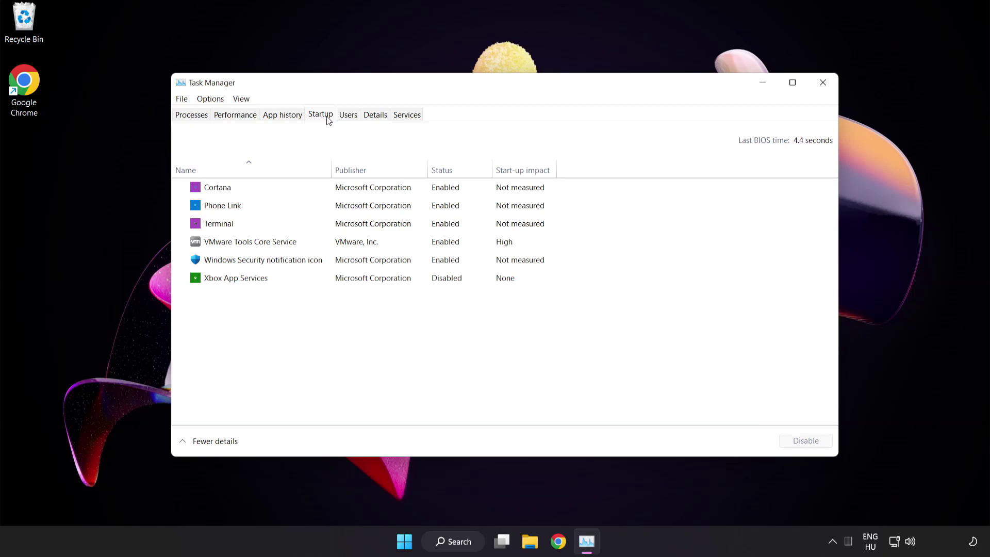
{"action": "left_click", "coordinate": [329, 191]}
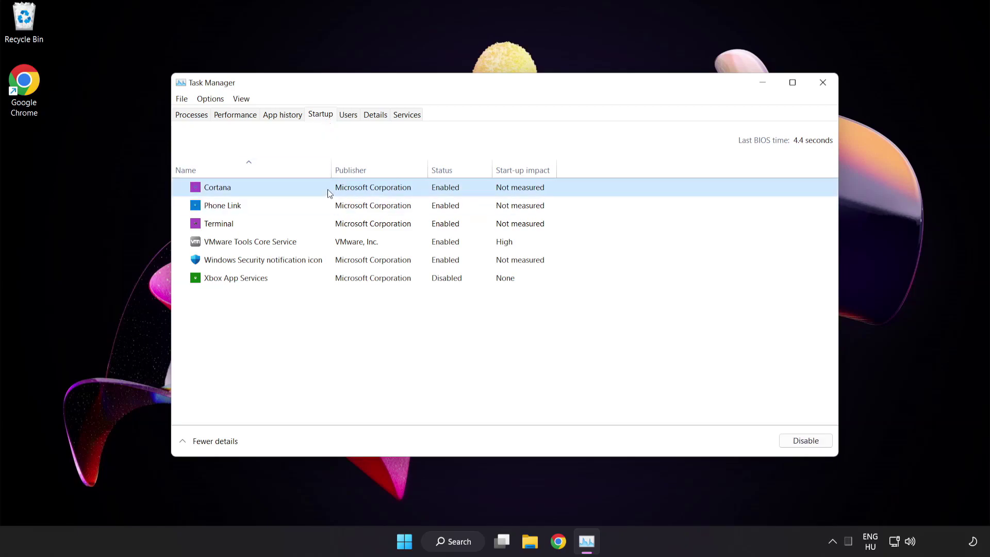
{"action": "left_click", "coordinate": [807, 442]}
{"action": "left_click", "coordinate": [305, 203]}
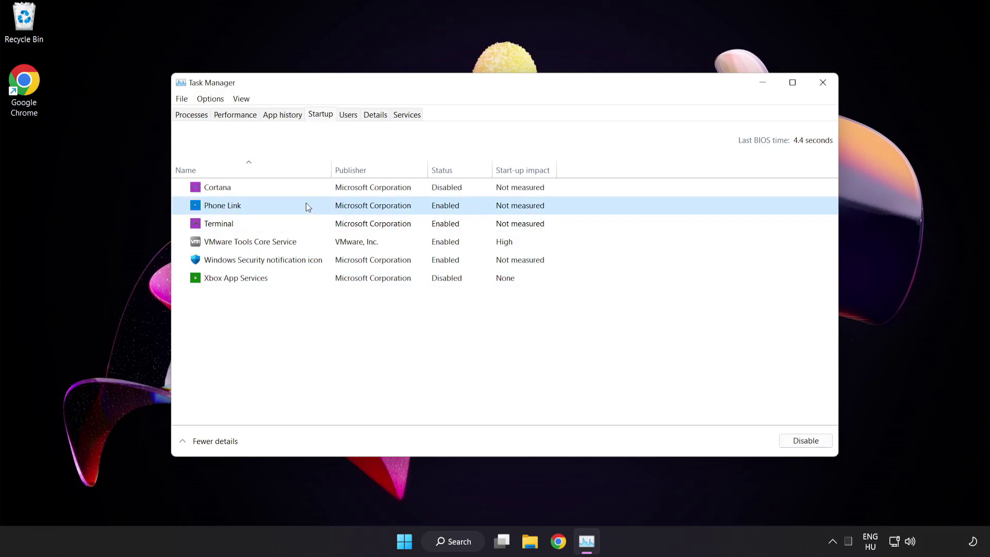
{"action": "left_click", "coordinate": [802, 447]}
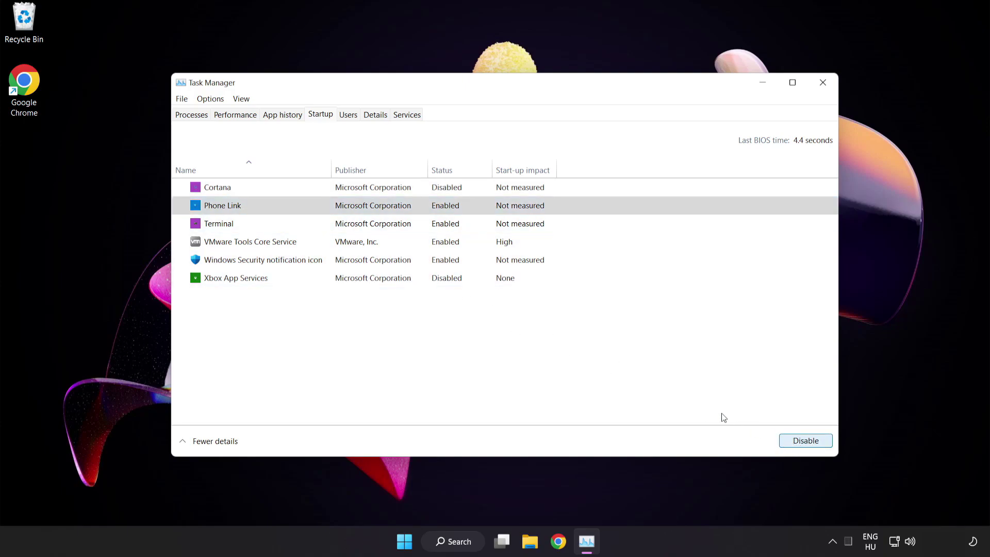
{"action": "left_click", "coordinate": [320, 227]}
{"action": "left_click", "coordinate": [788, 440]}
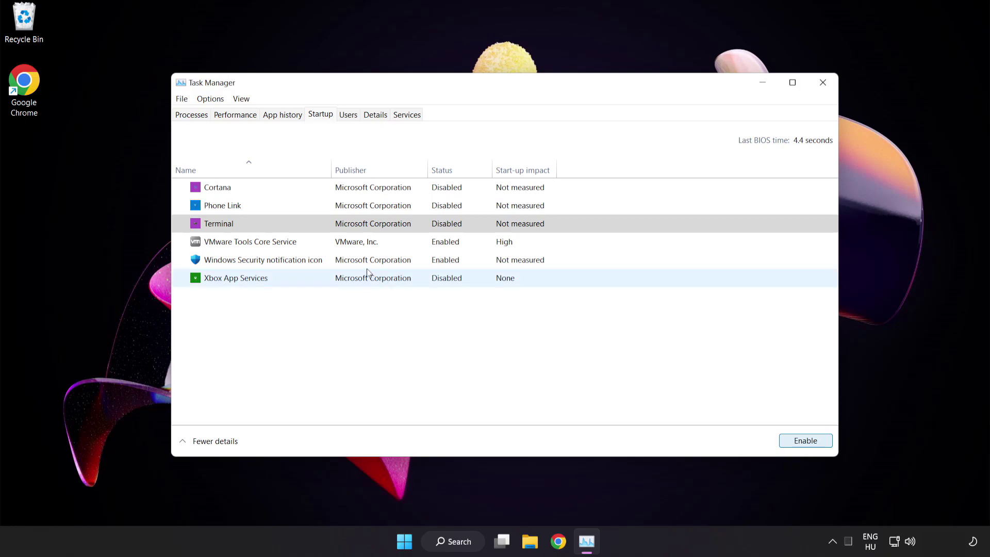
{"action": "left_click", "coordinate": [368, 259]}
{"action": "left_click", "coordinate": [799, 443]}
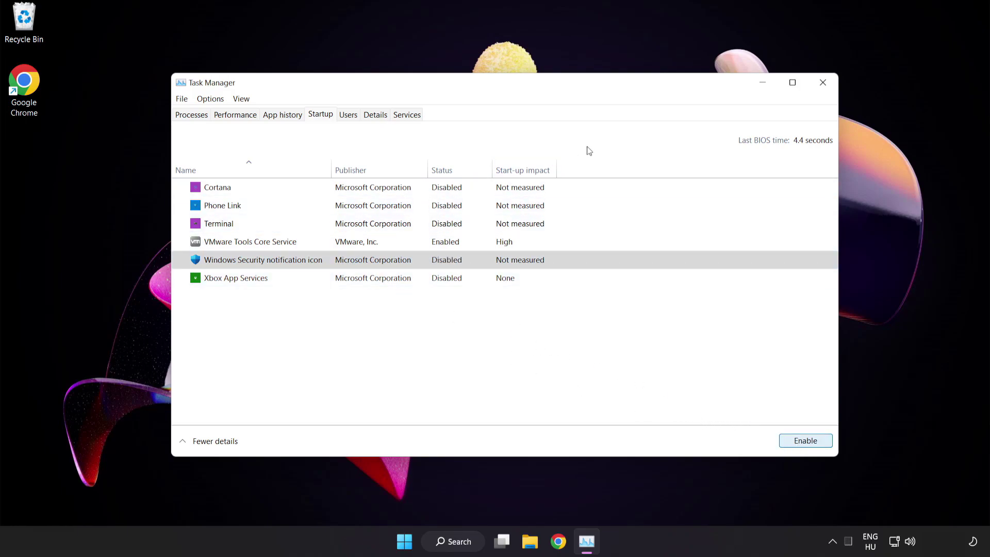
Step: Close Task Manager and launch Windows Security by searching for 'security'
{"action": "left_click", "coordinate": [824, 84]}
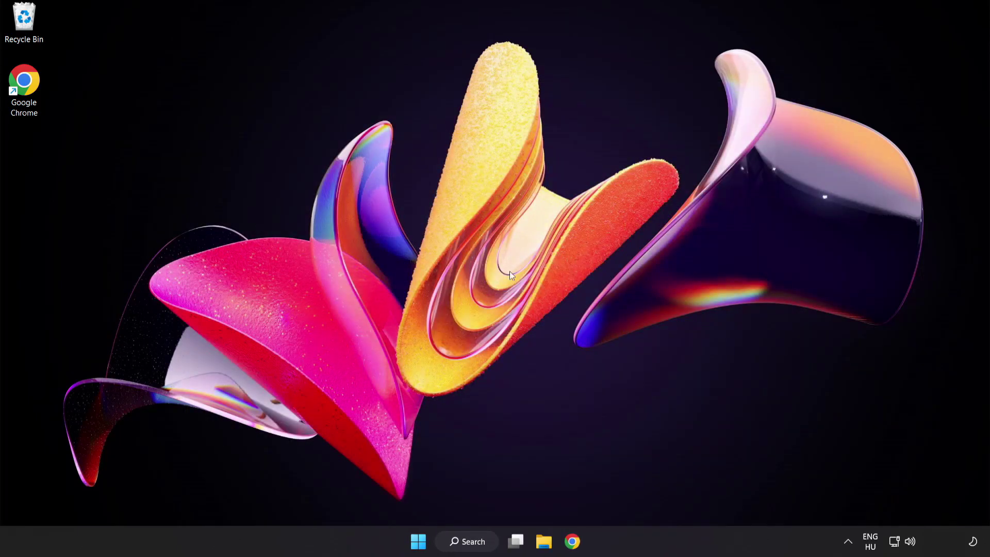
{"action": "left_click", "coordinate": [476, 545]}
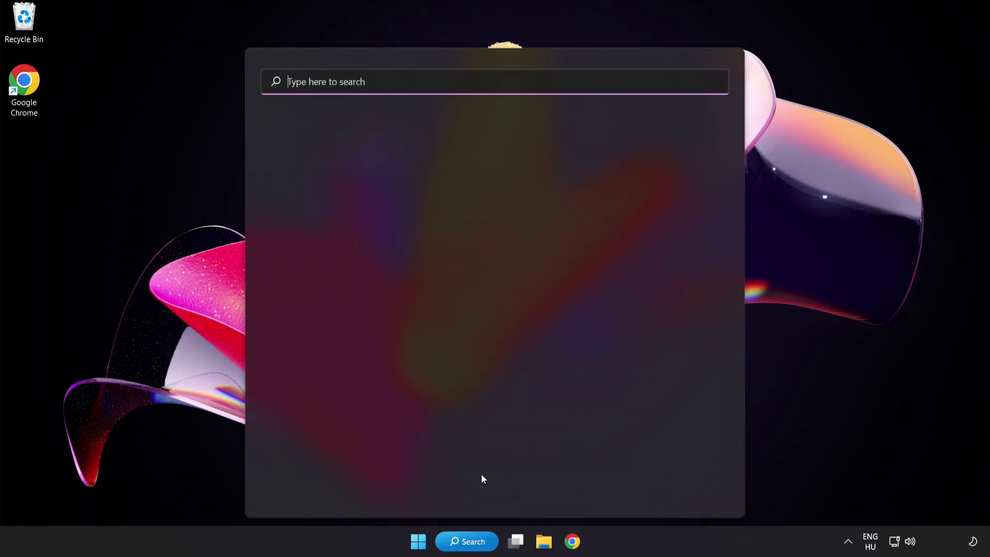
{"action": "type", "text": "sec"}
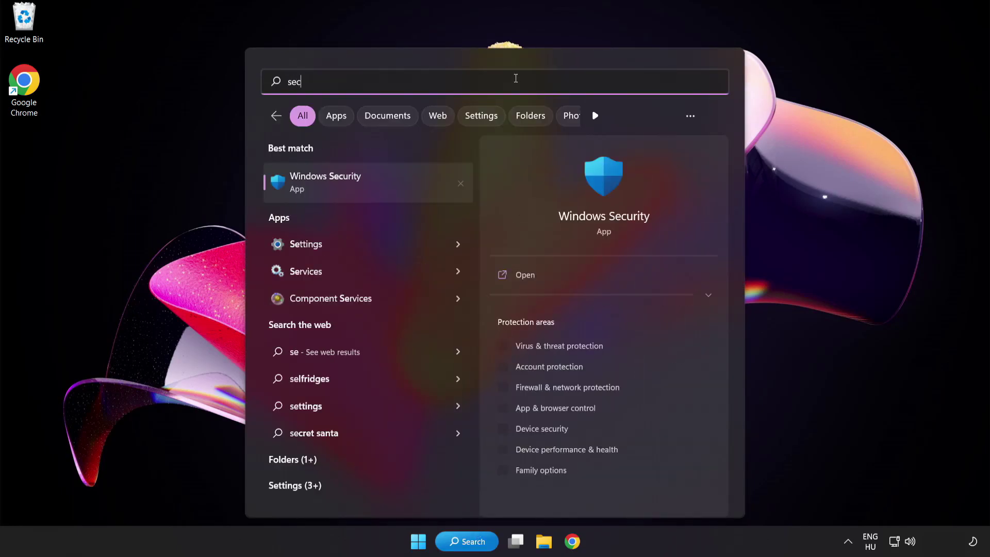
{"action": "type", "text": "urity"}
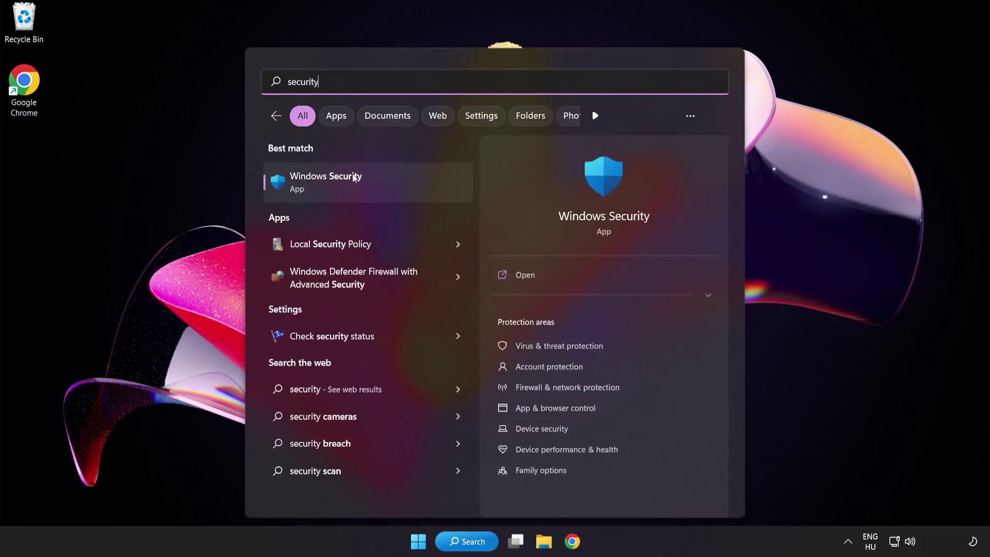
{"action": "left_click", "coordinate": [374, 183]}
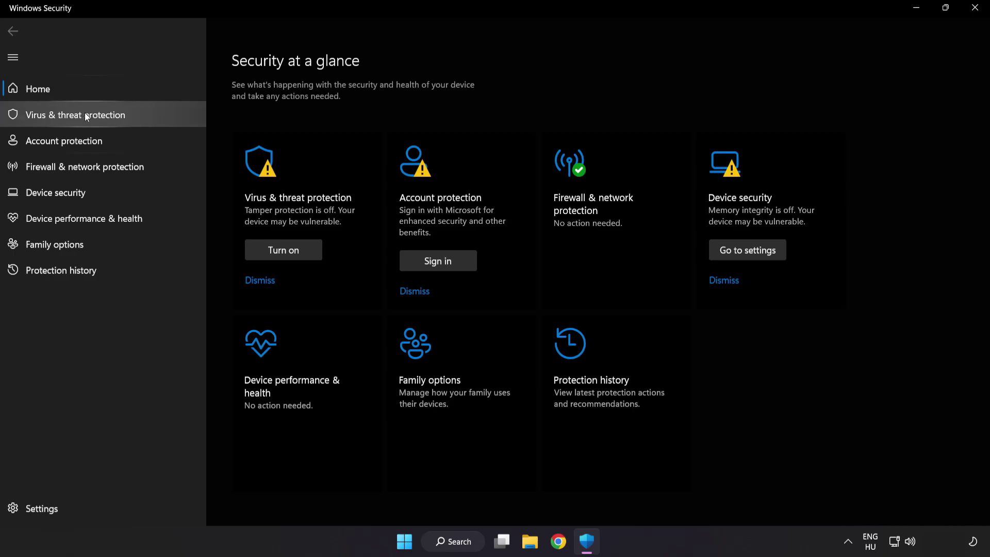
Step: Open Virus & threat protection's Manage settings page and scroll down to the Exclusions section
{"action": "left_click", "coordinate": [150, 113]}
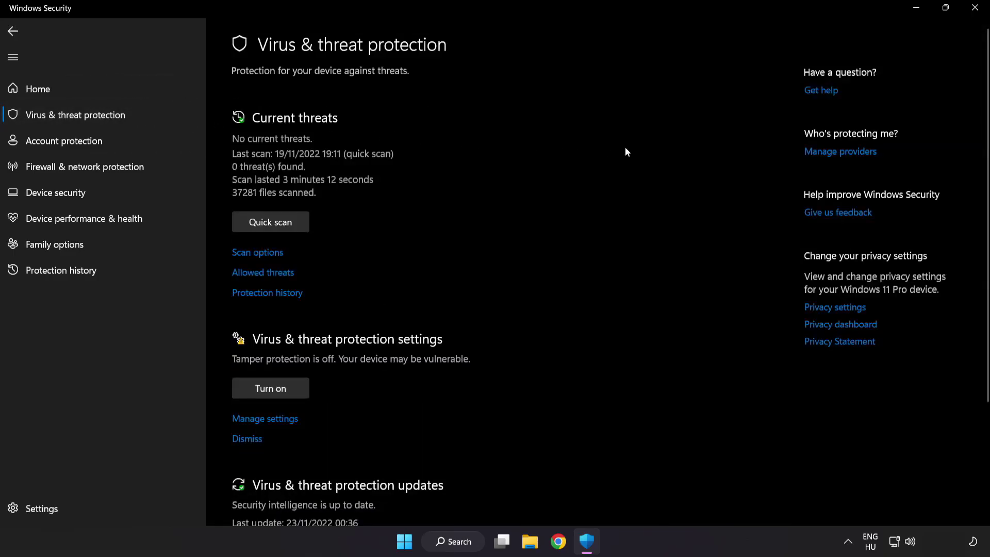
{"action": "scroll", "coordinate": [626, 151], "scroll_direction": "down", "scroll_amount": 3}
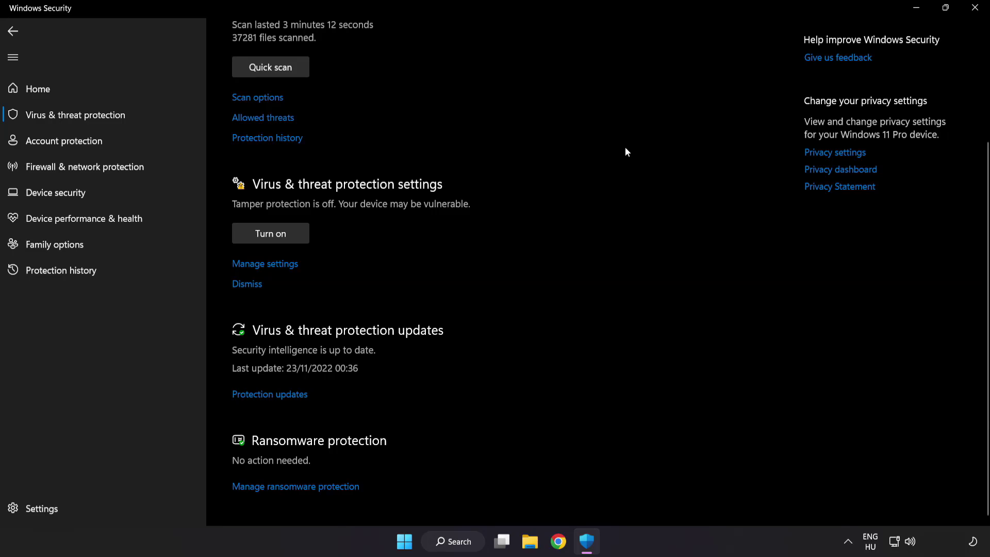
{"action": "left_click", "coordinate": [272, 264]}
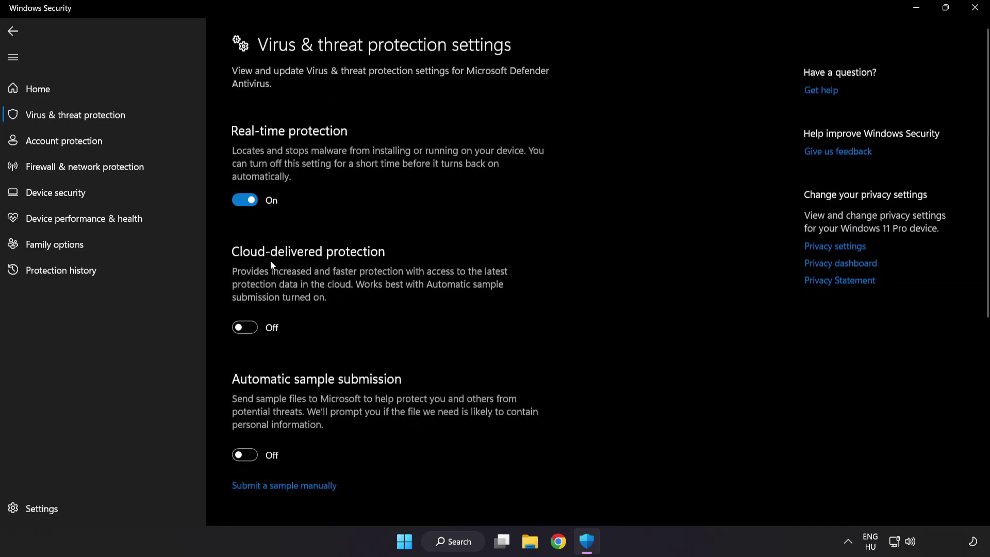
{"action": "scroll", "coordinate": [576, 268], "scroll_direction": "down", "scroll_amount": 7}
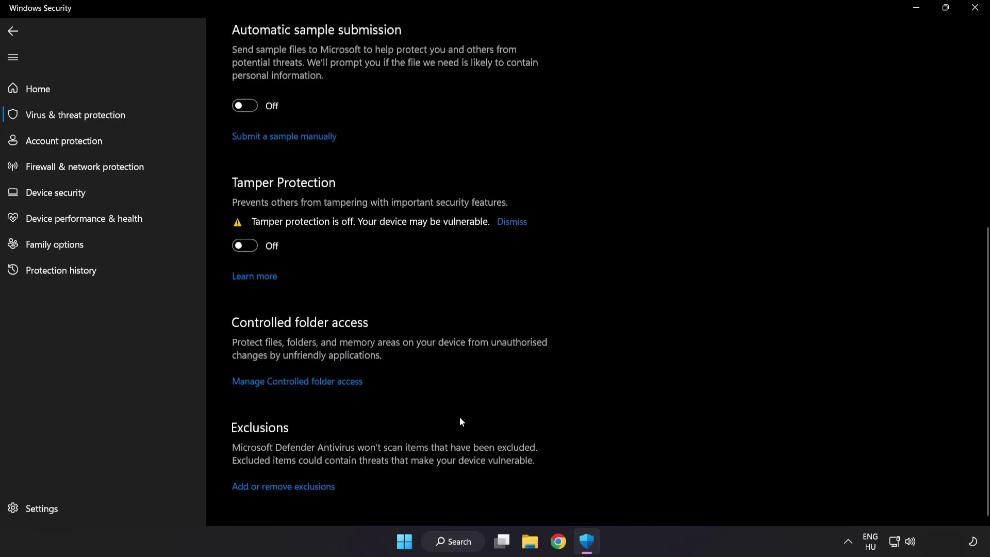
Step: Go to Add or remove exclusions and expand the Add an exclusion dropdown
{"action": "left_click", "coordinate": [289, 487]}
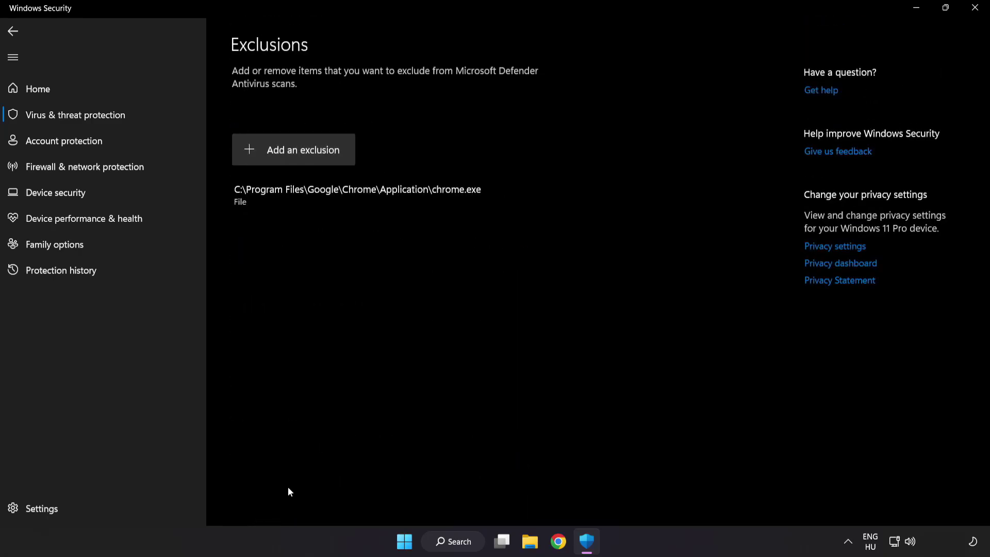
{"action": "left_click", "coordinate": [296, 160]}
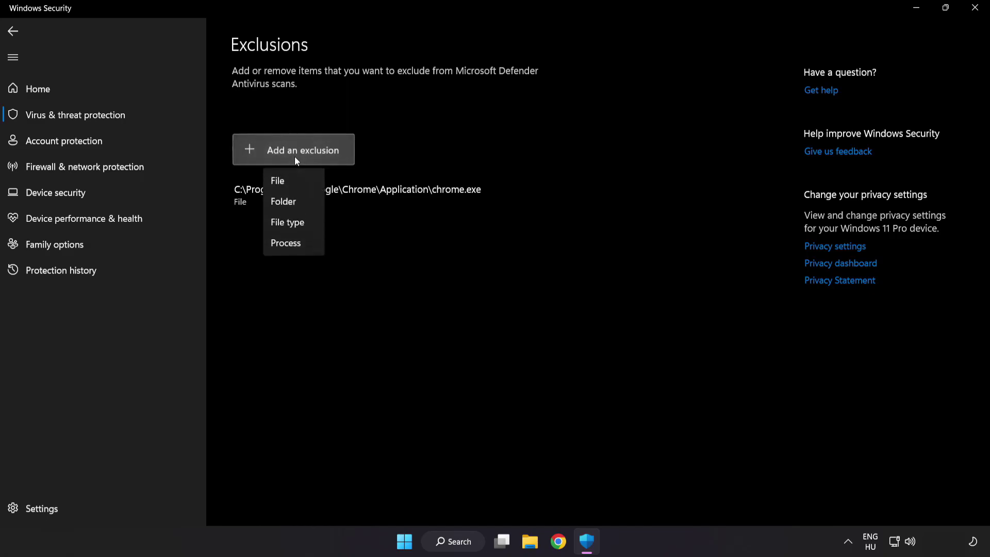
Step: Add the shortcut in C:\Program Files (x86)\NOT WORKING APP as a File exclusion
{"action": "left_click", "coordinate": [288, 181]}
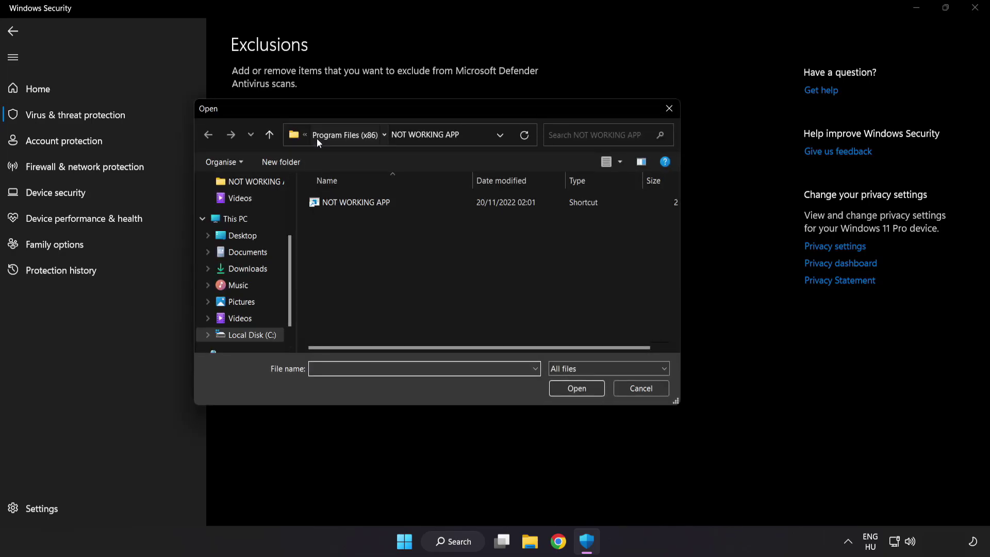
{"action": "left_click", "coordinate": [316, 138]}
{"action": "left_click", "coordinate": [324, 134]}
{"action": "left_click", "coordinate": [325, 134]}
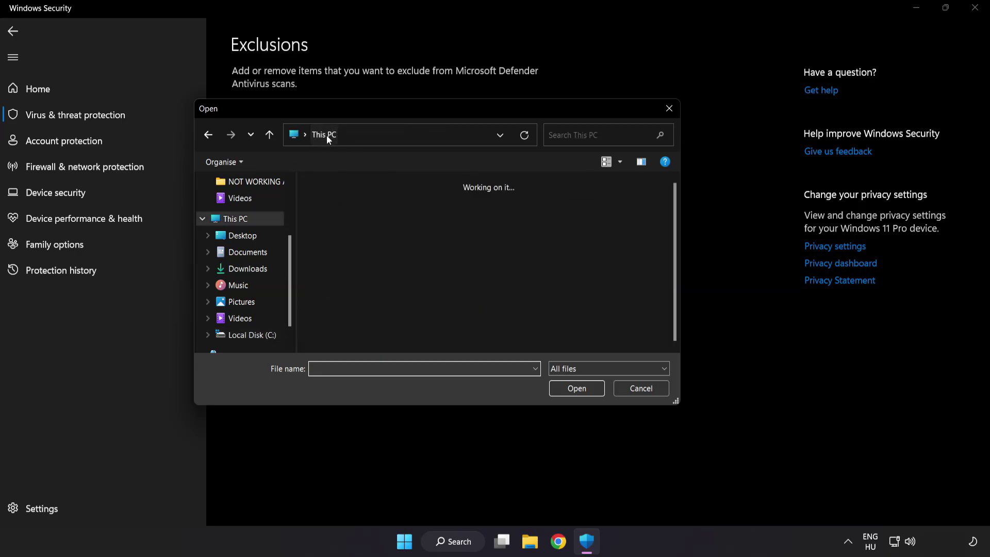
{"action": "double_click", "coordinate": [370, 336]}
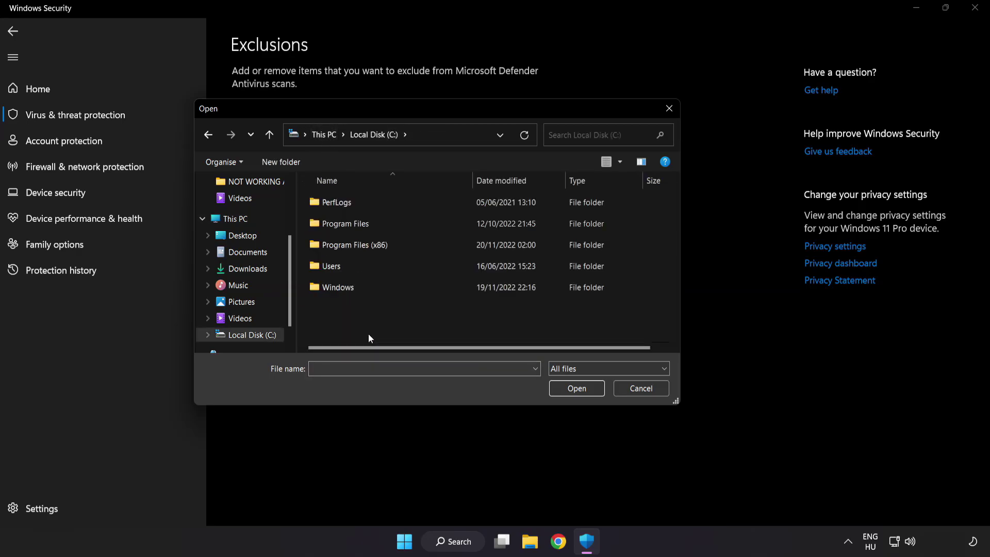
{"action": "double_click", "coordinate": [380, 240]}
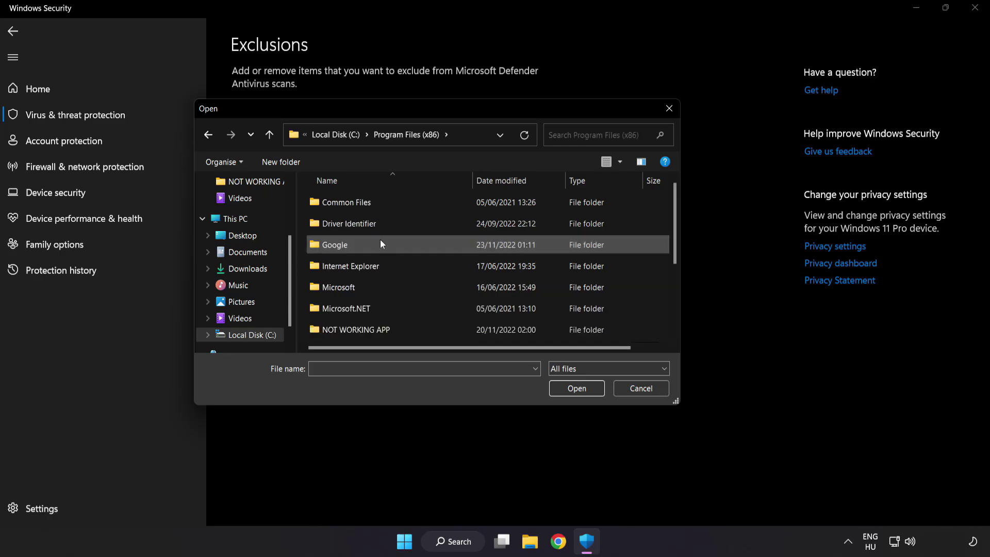
{"action": "scroll", "coordinate": [367, 340], "scroll_direction": "down", "scroll_amount": 1}
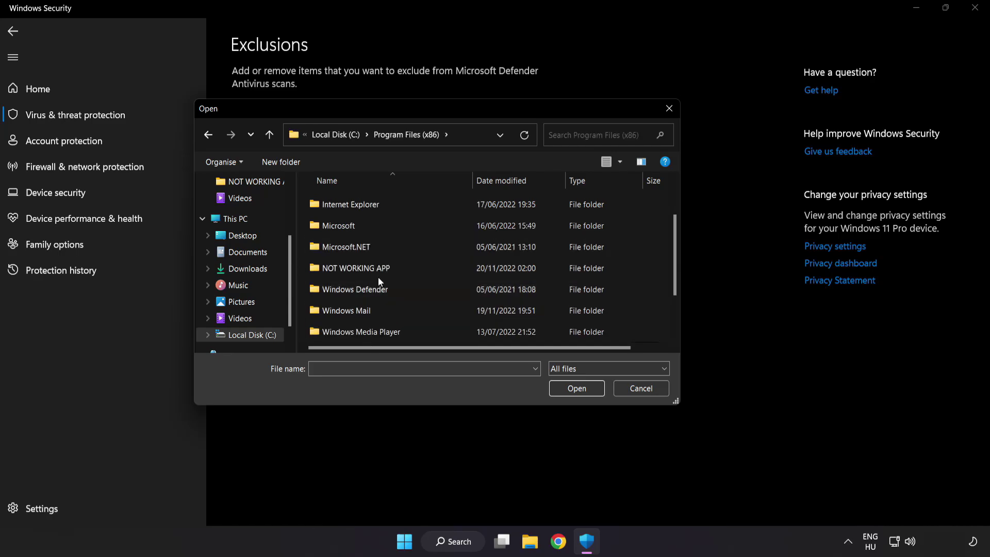
{"action": "double_click", "coordinate": [393, 268]}
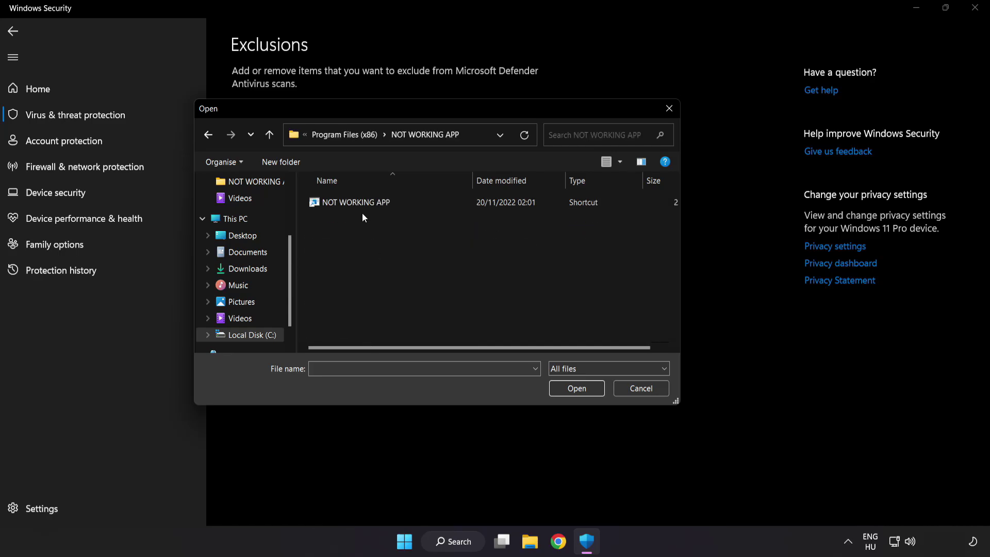
{"action": "left_click", "coordinate": [333, 206]}
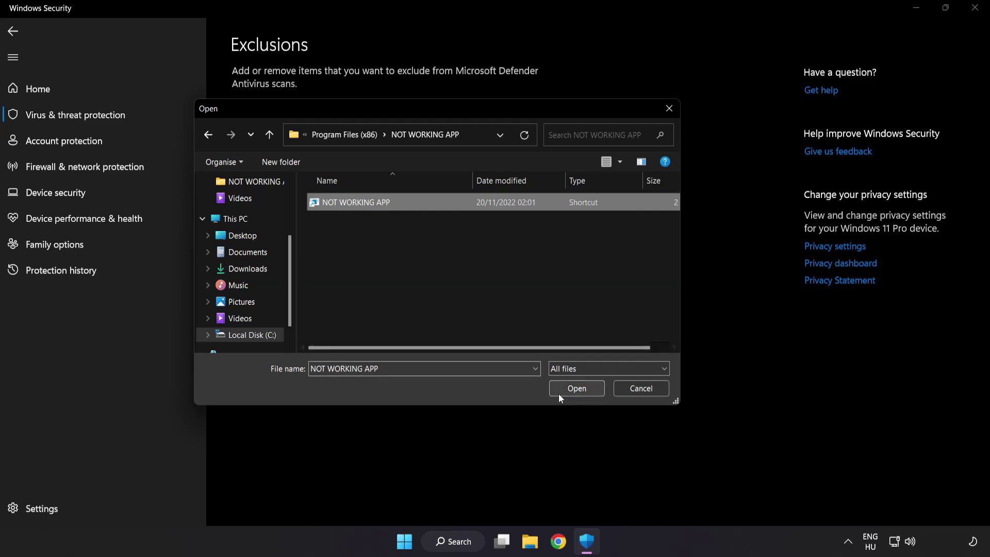
{"action": "left_click", "coordinate": [577, 391]}
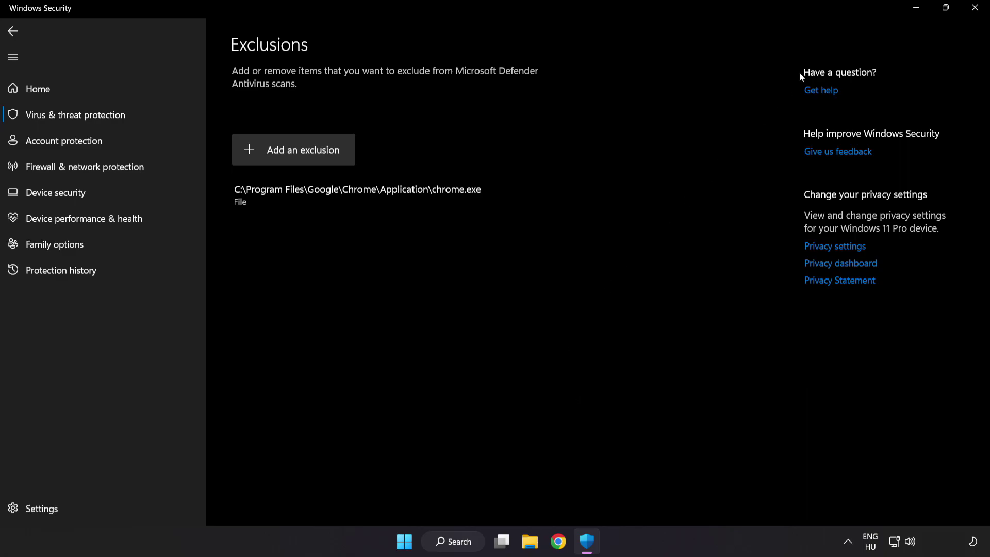
Step: Close Windows Security and show the Start menu power options: Sleep, Shut down, Restart
{"action": "left_click", "coordinate": [973, 16]}
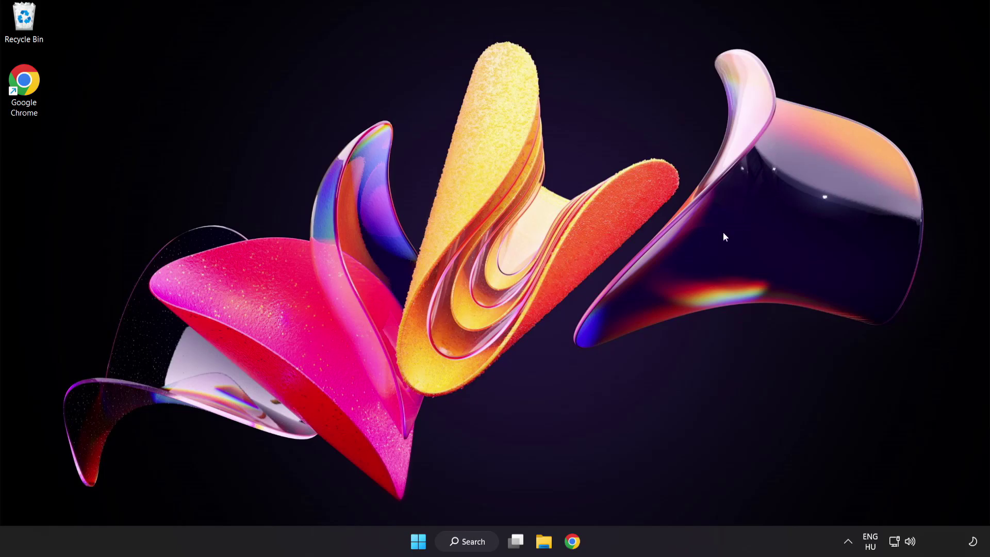
{"action": "left_click", "coordinate": [418, 541]}
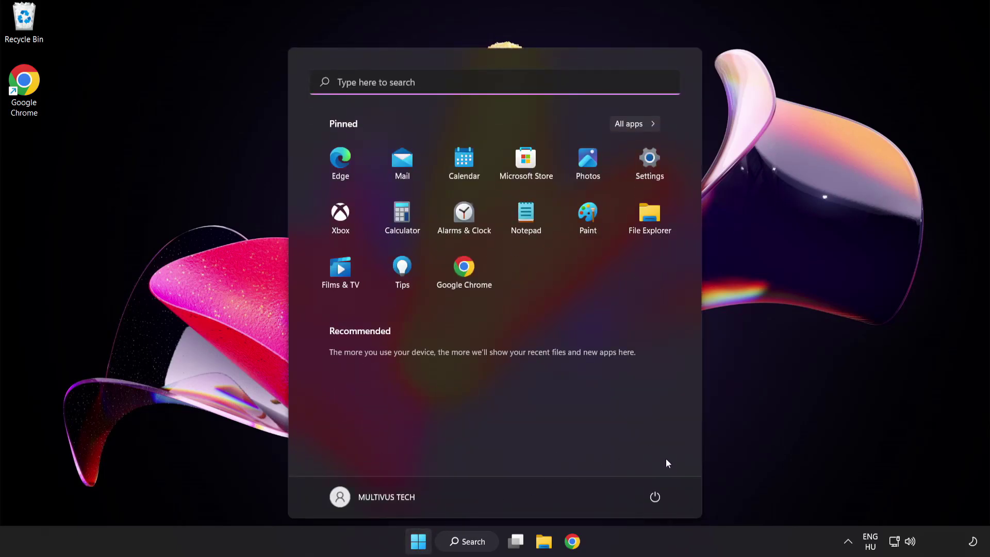
{"action": "left_click", "coordinate": [655, 497]}
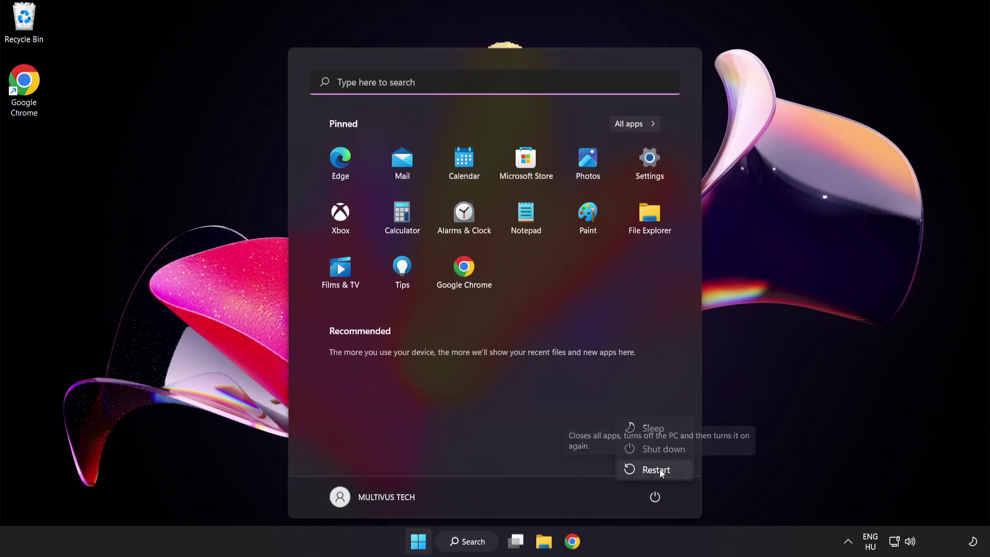